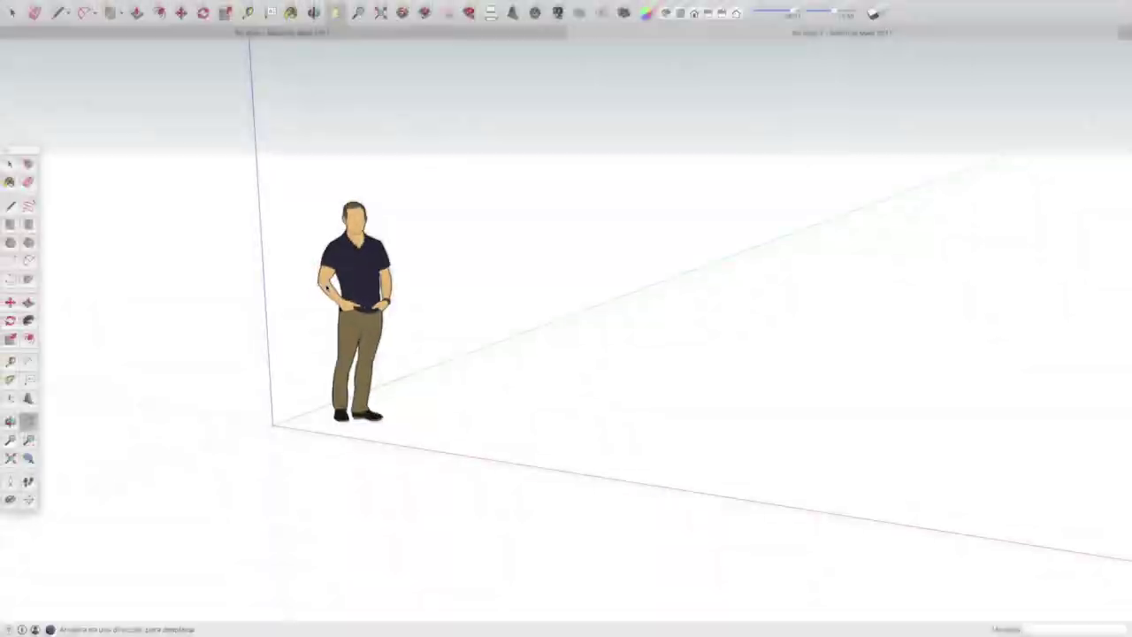
- Delete the human figure from the scene
key("space")
left_click(358, 263)
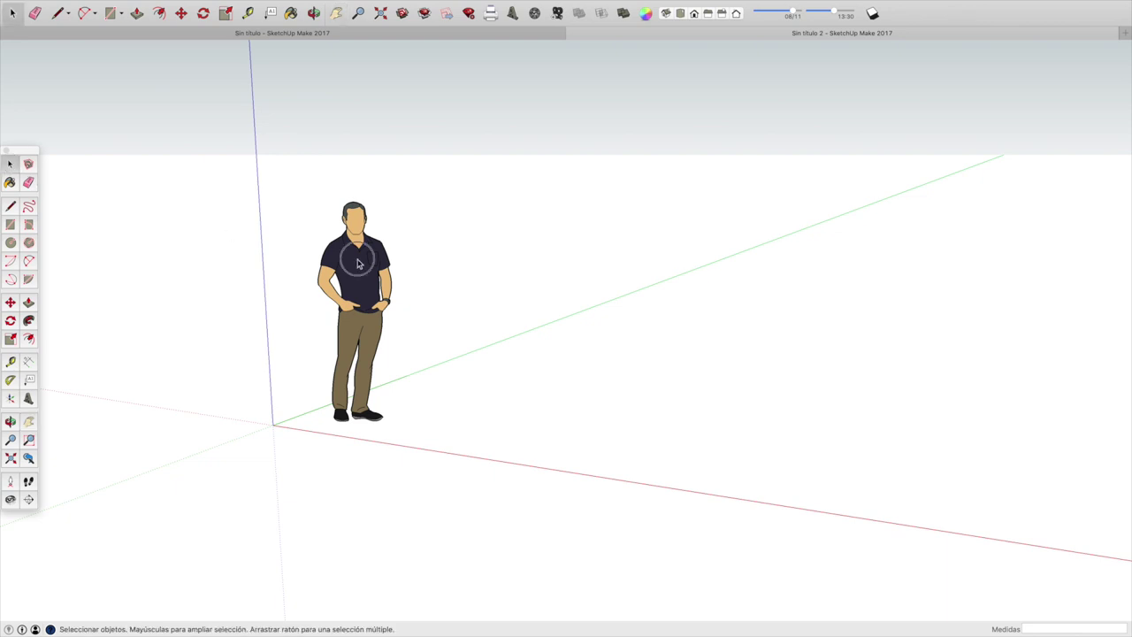
key("Delete")
- Draw a radius-40 circle centred at the origin to form a filled disc
left_click(9, 243)
left_click(272, 425)
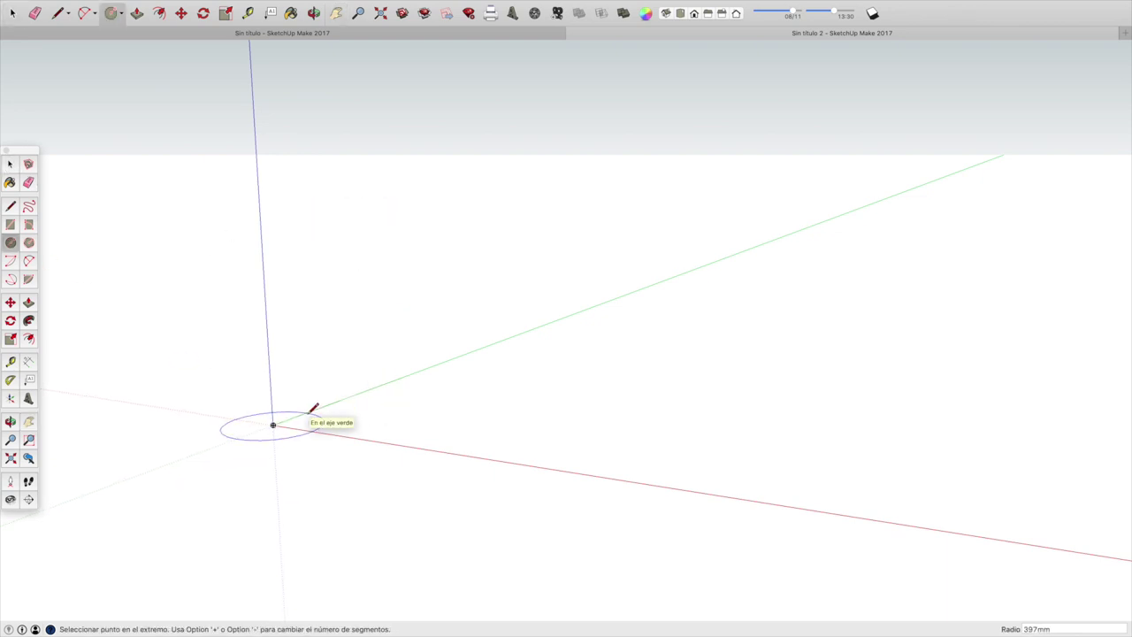
left_click(278, 422)
scroll(274, 419, "up", 2)
scroll(304, 412, "up", 2)
scroll(303, 412, "up", 2)
- Draw a vertical line rising from the disc's centre
left_click(10, 206)
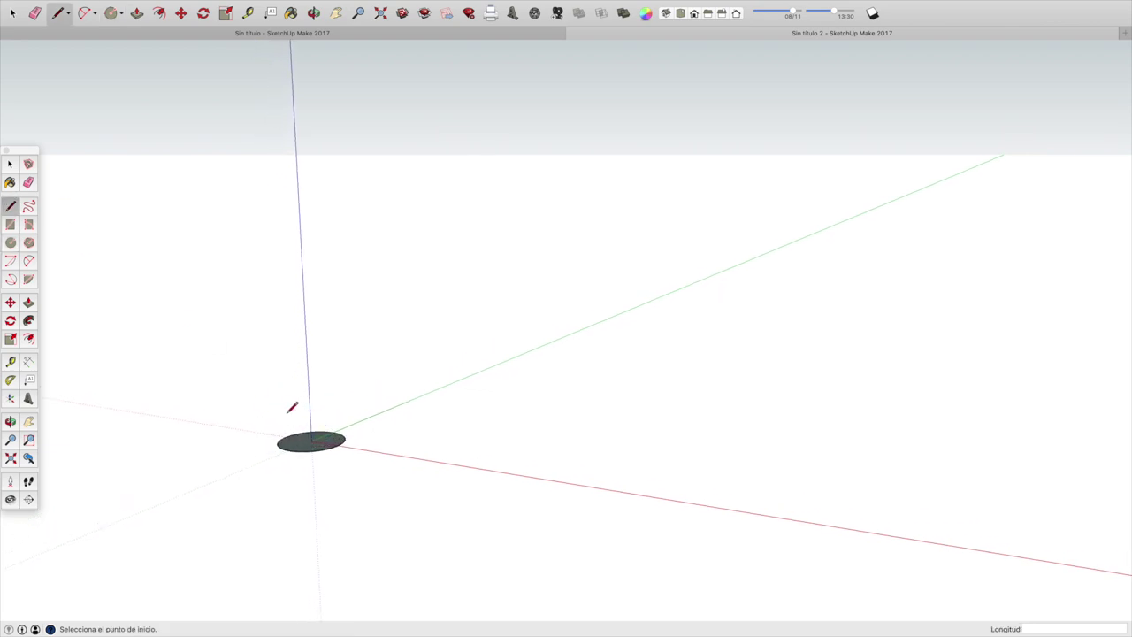
left_click(310, 441)
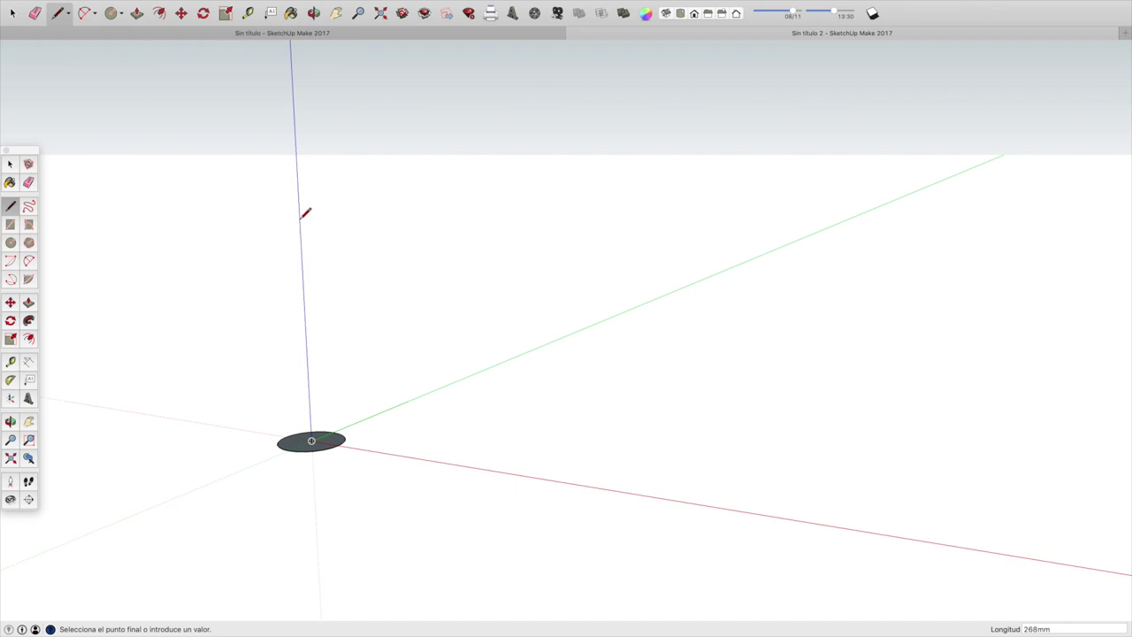
left_click(299, 219)
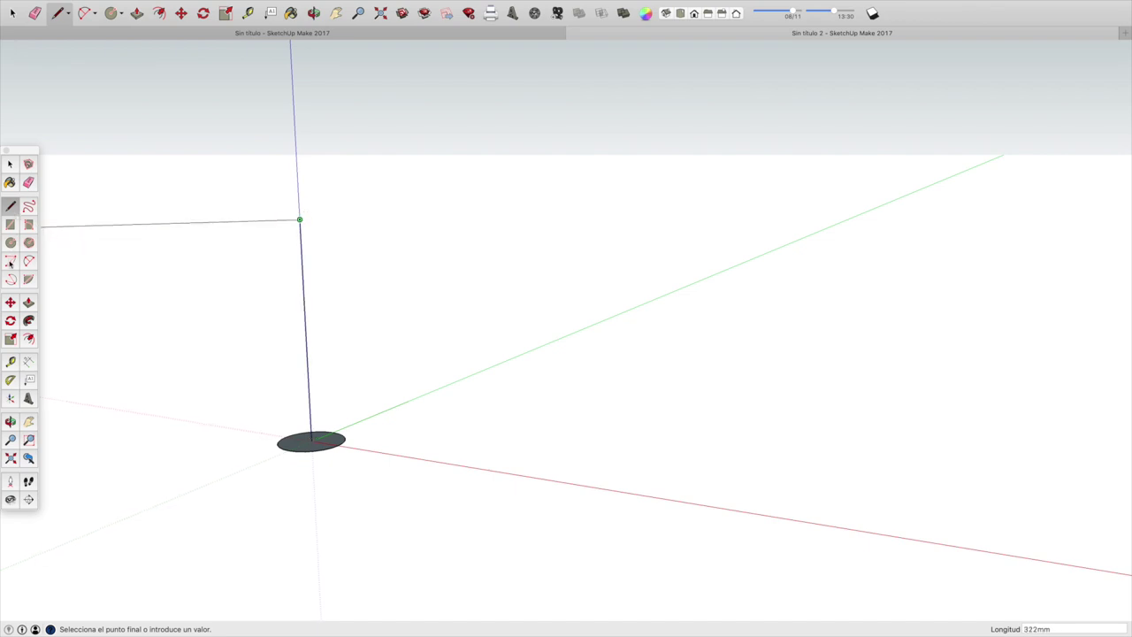
key("Escape")
left_click(11, 224)
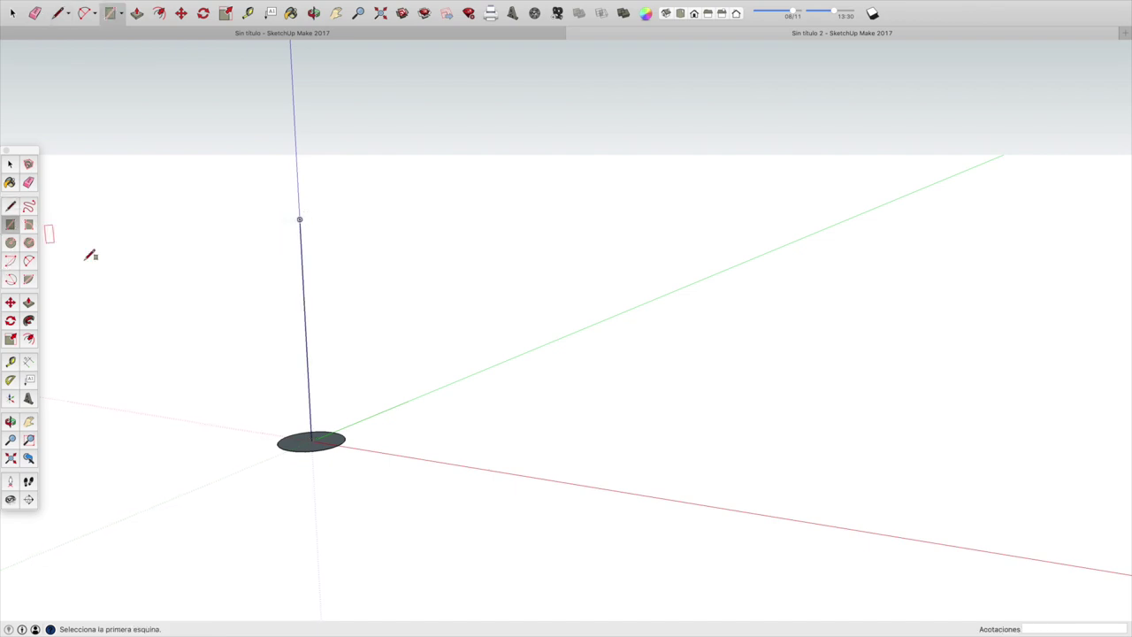
- Draw an upright rectangle about 96 mm wide and 268 mm tall from the disc centre
left_click(311, 440)
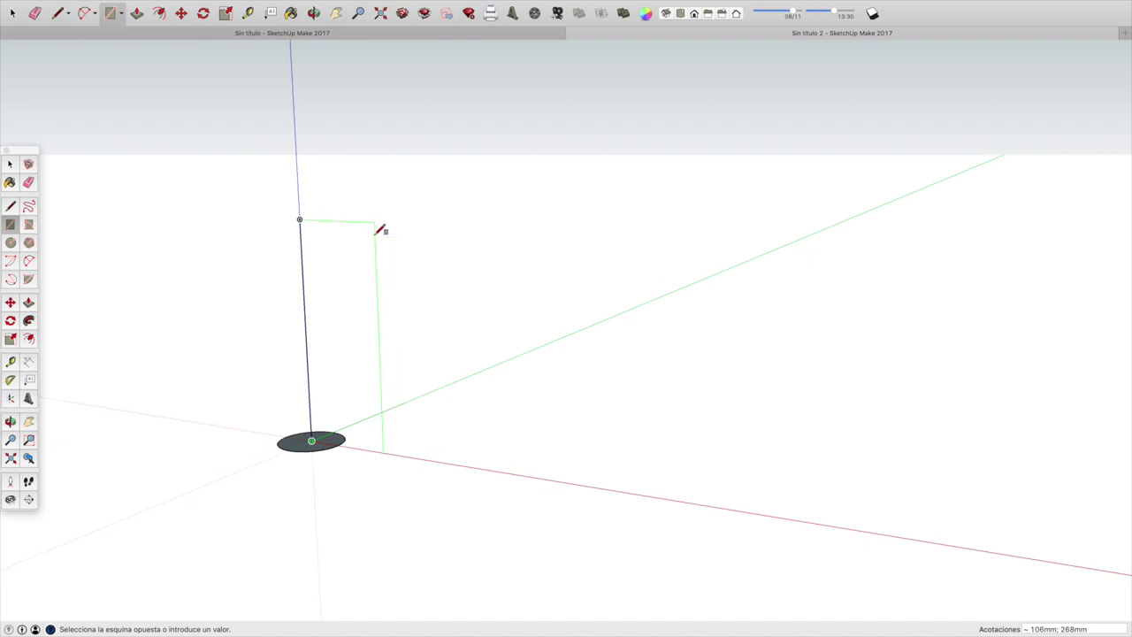
left_click(373, 229)
scroll(298, 283, "up", 3)
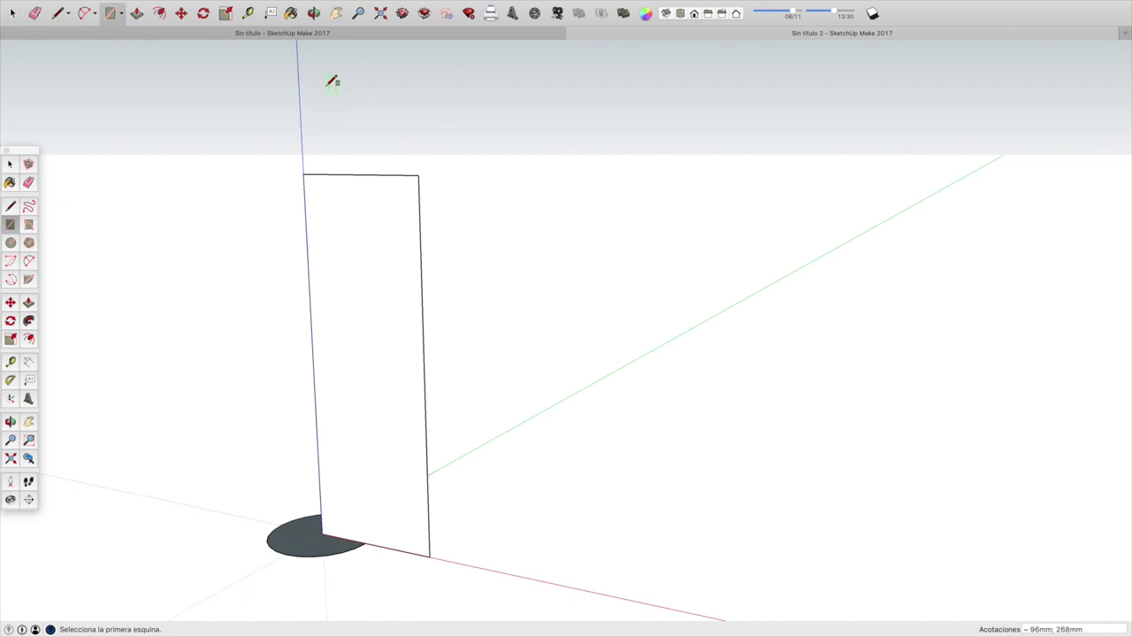
left_click(313, 13)
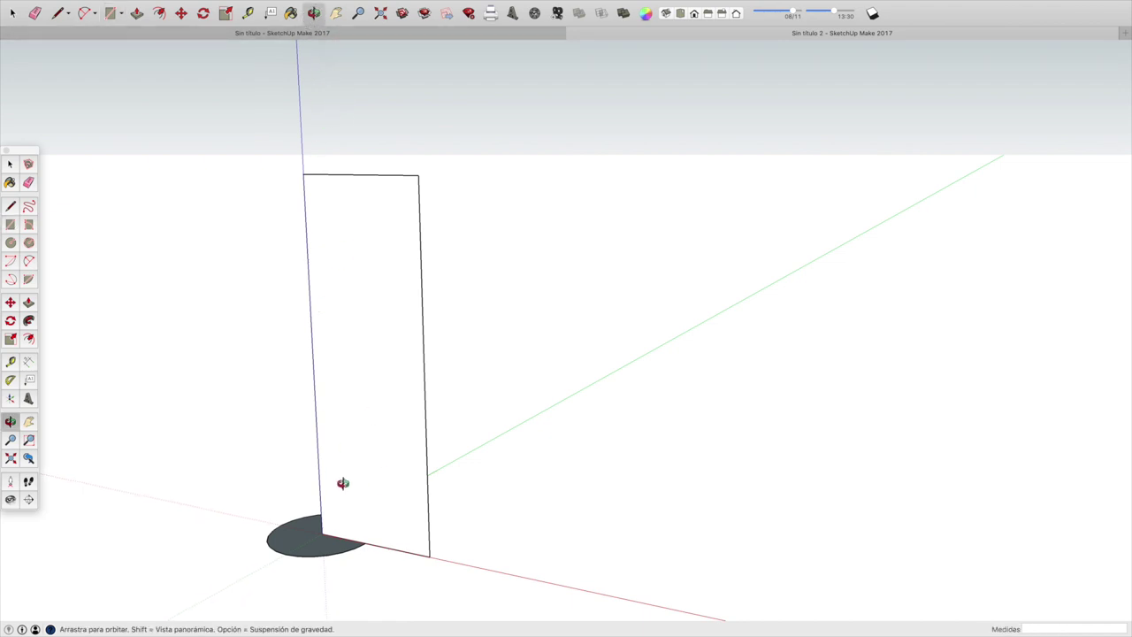
- Split the rectangle with a diagonal from its top-left corner and a 96 mm horizontal line, then select the diagonal
left_click_drag(342, 473, 427, 424)
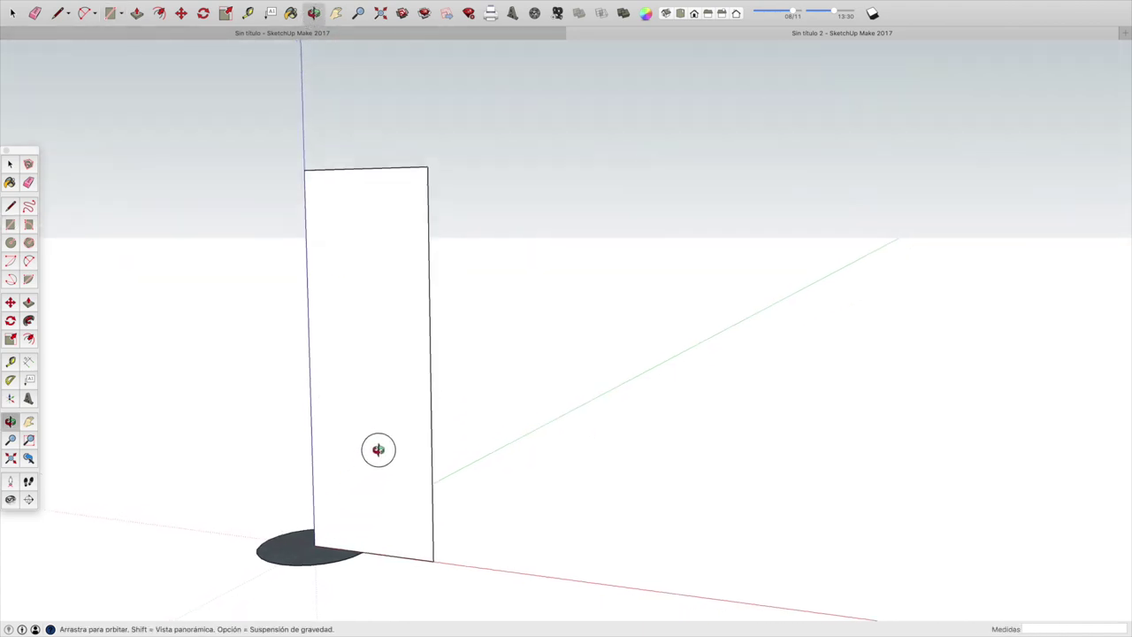
left_click(12, 208)
left_click(308, 163)
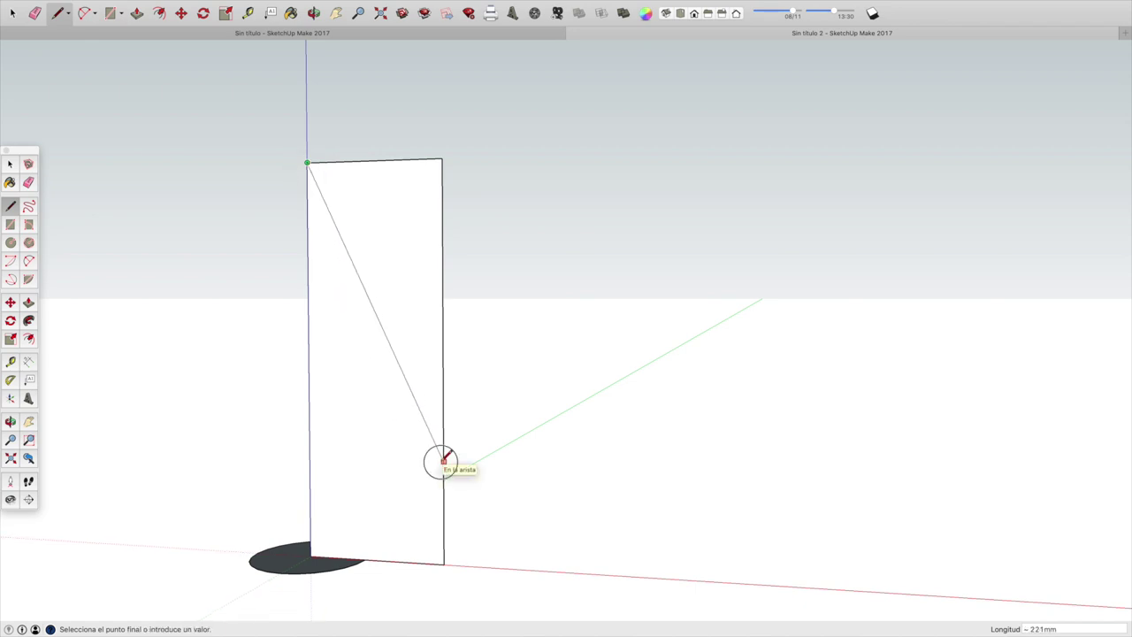
left_click(443, 461)
left_click(310, 459)
left_click(10, 164)
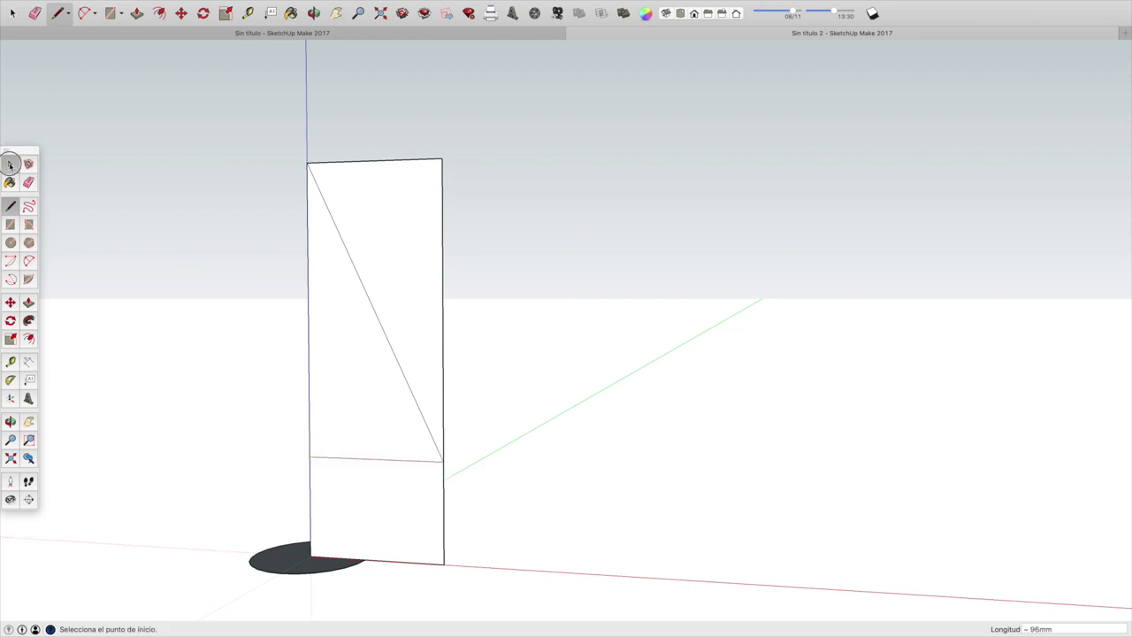
left_click(339, 235)
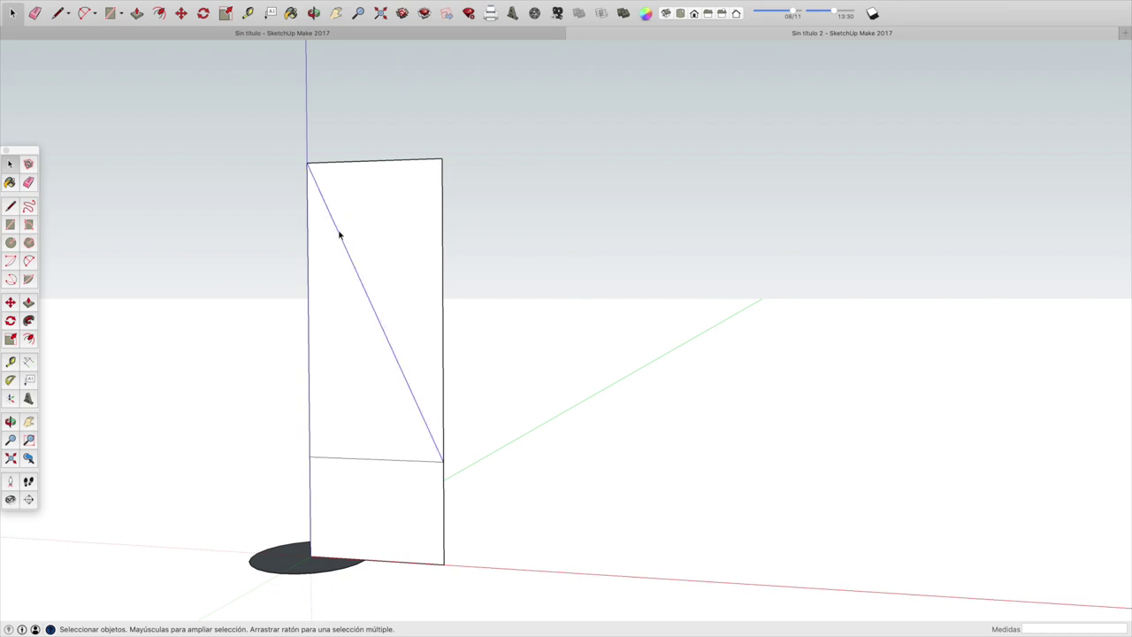
- Divide the selected diagonal edge into 5 equal segments
right_click(355, 267)
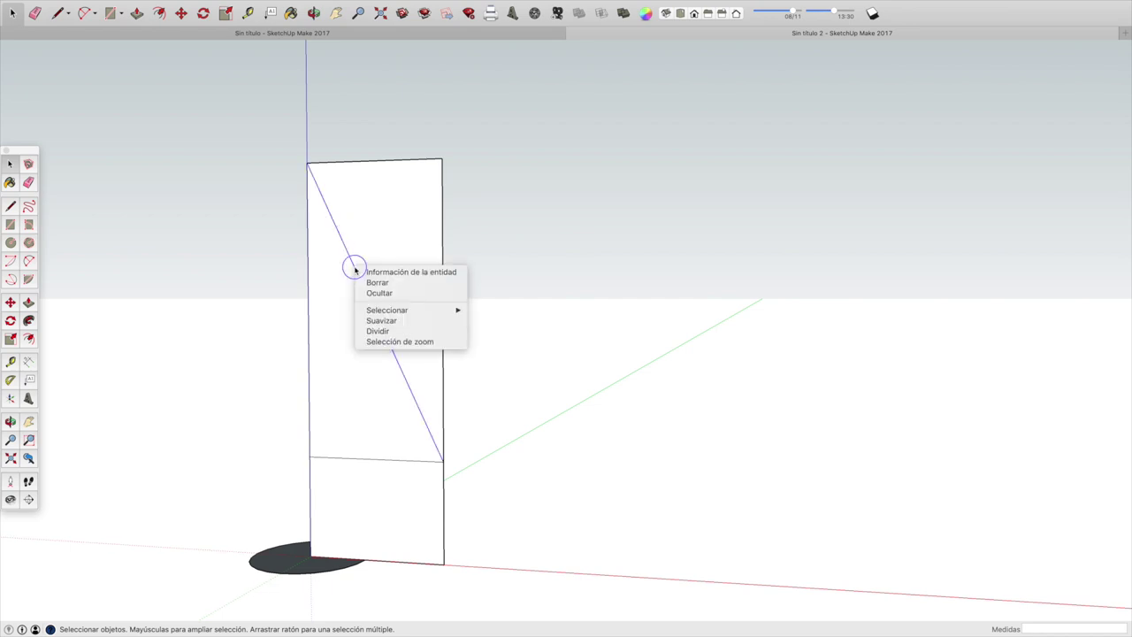
left_click(376, 331)
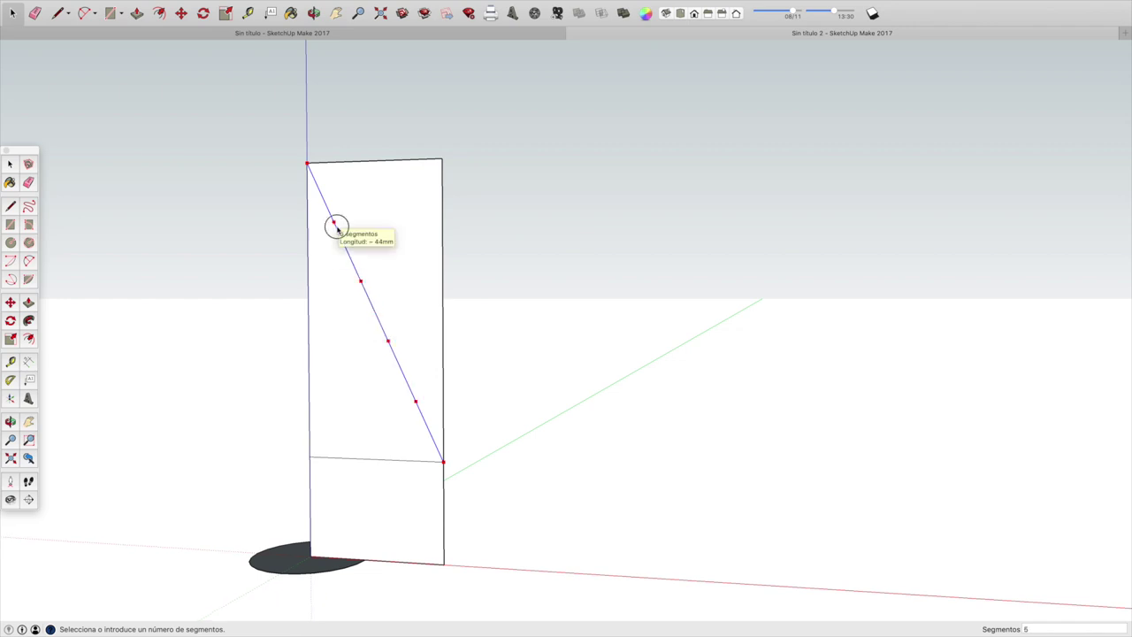
left_click(337, 230)
left_click(11, 206)
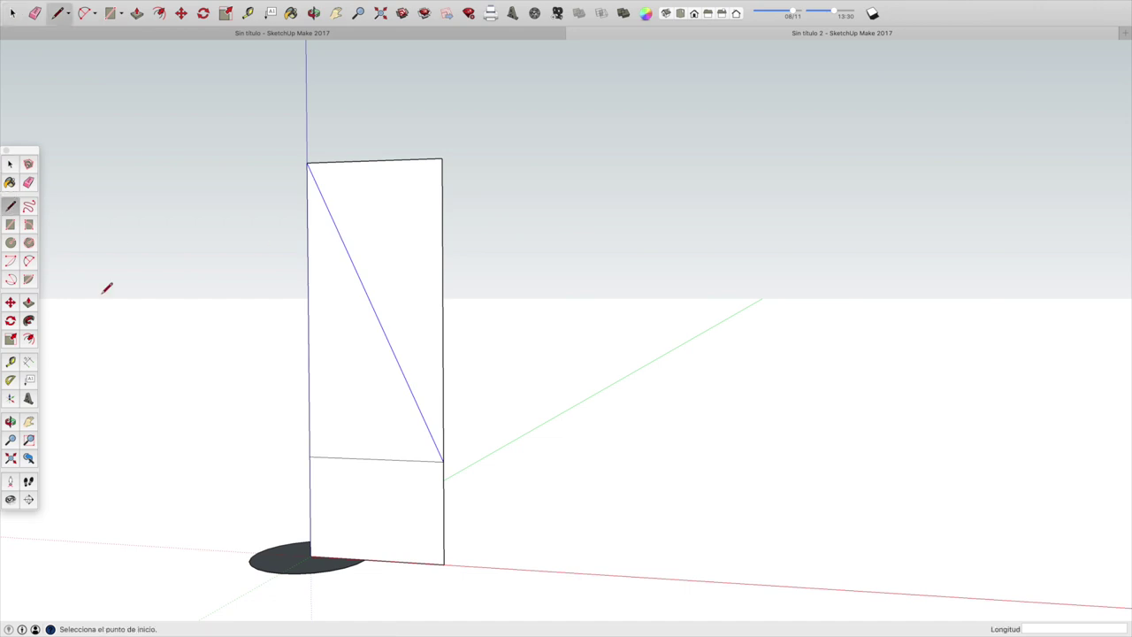
left_click(323, 556)
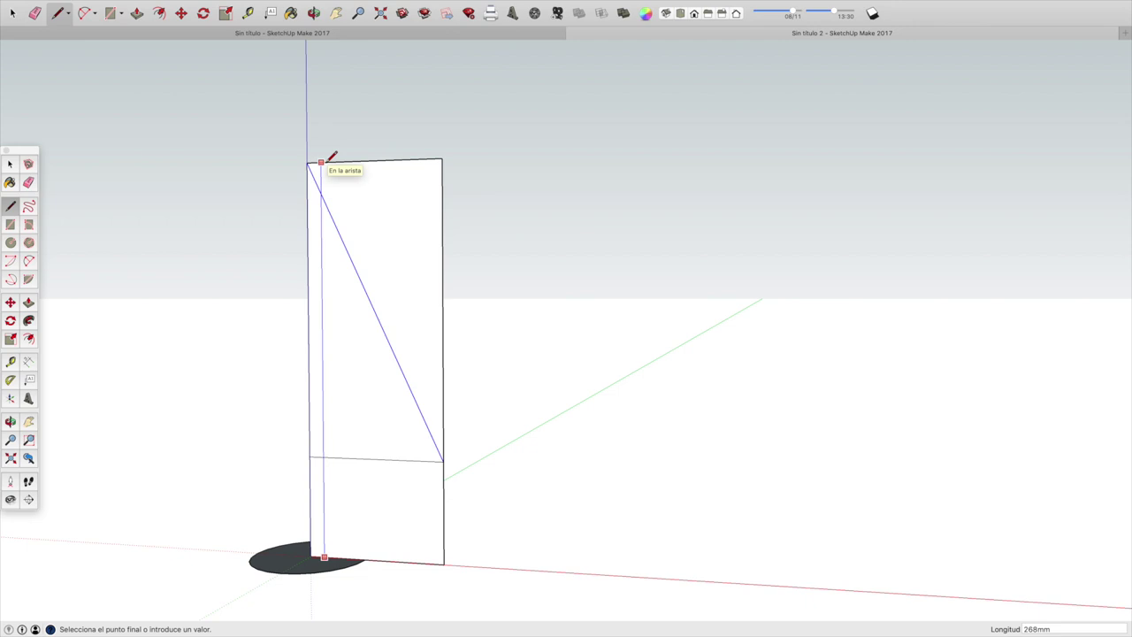
- Finish the 268 mm inner vertical line and arc 4 mm from the top-left corner to the first division point
left_click(322, 161)
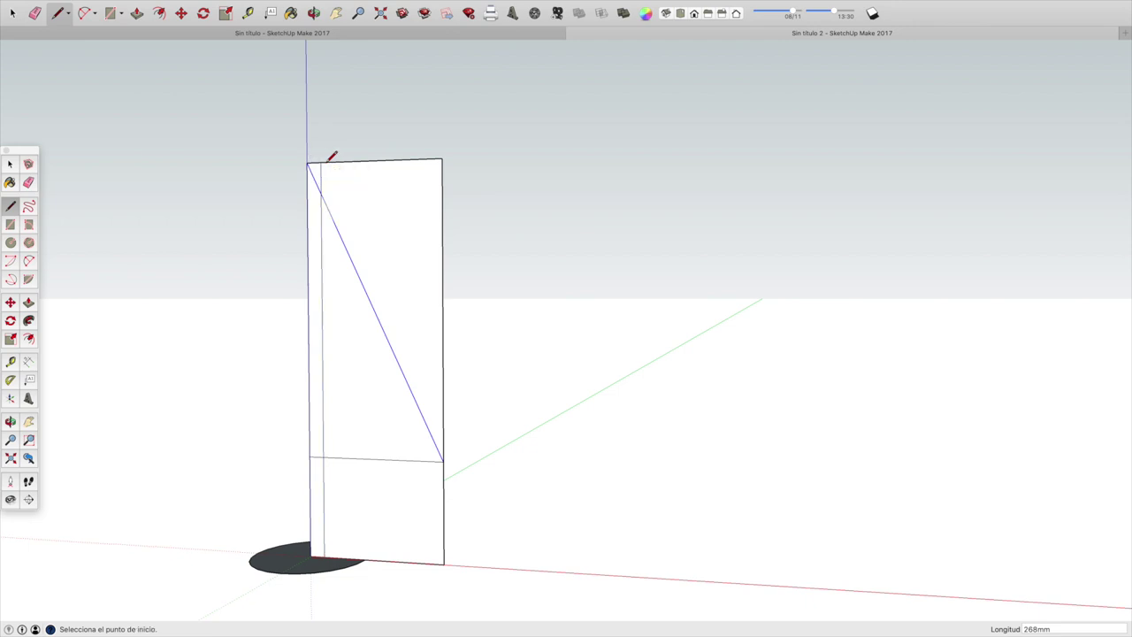
left_click(29, 261)
left_click(306, 163)
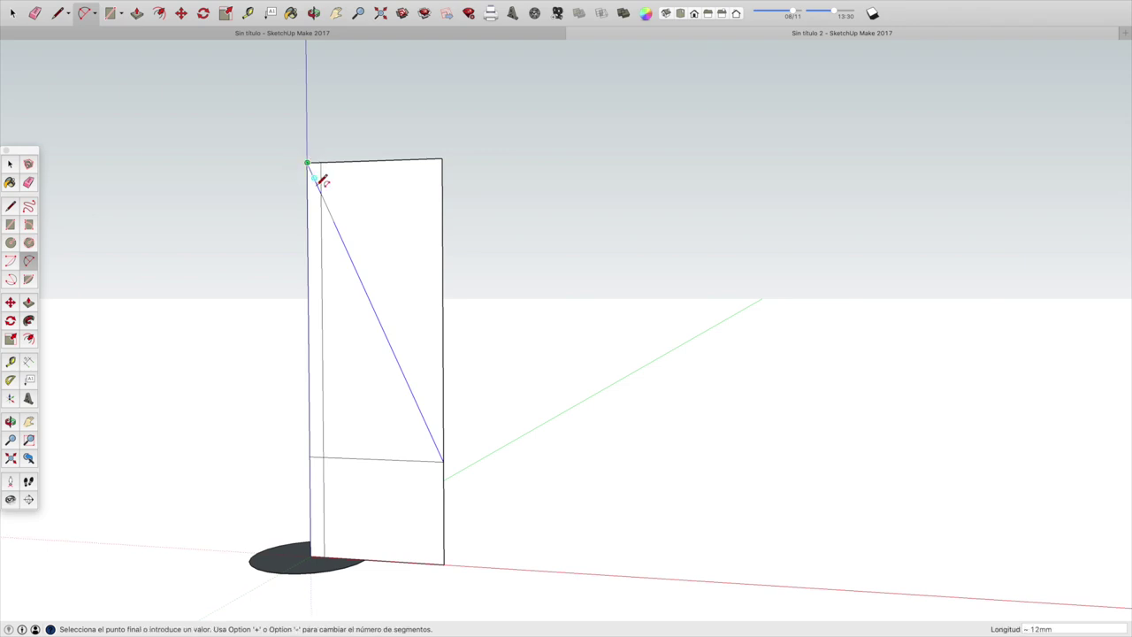
left_click(333, 220)
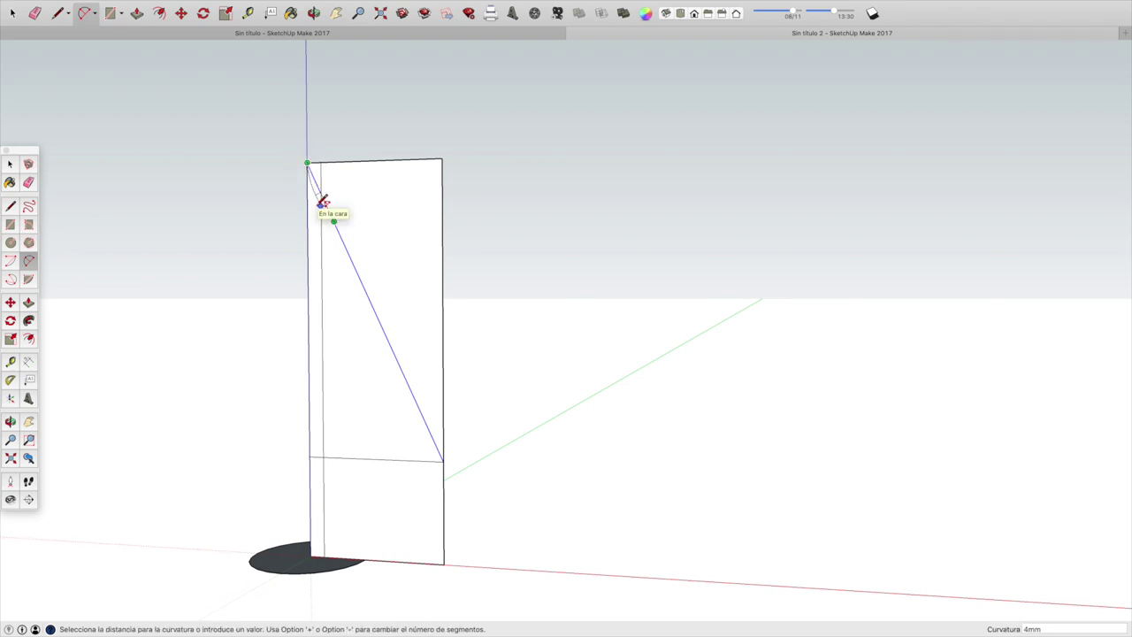
left_click(321, 188)
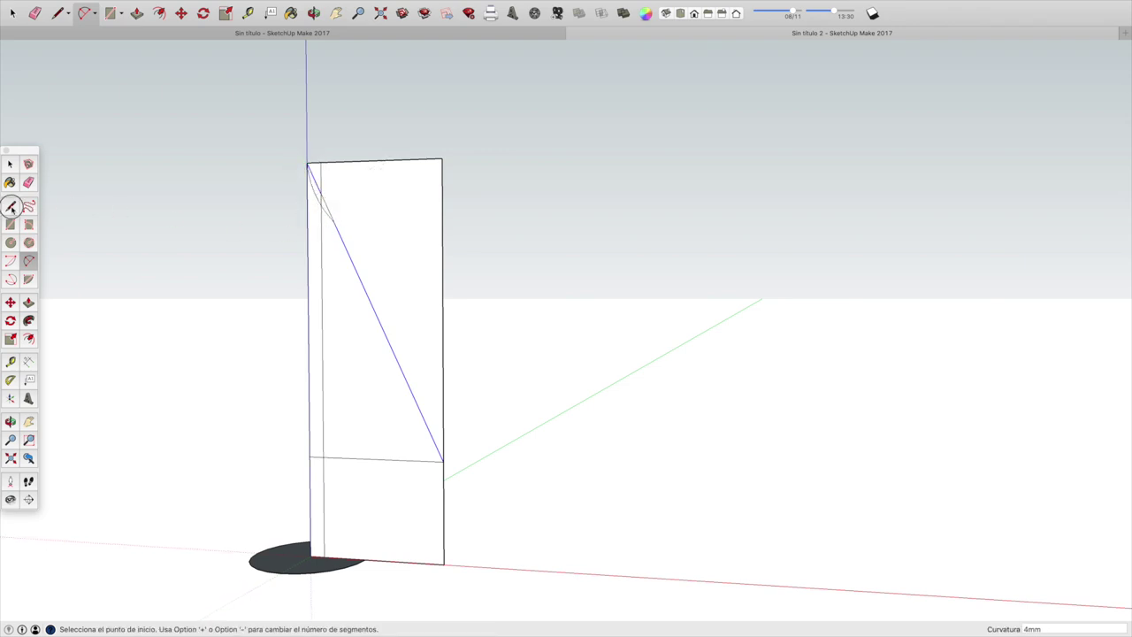
left_click(10, 206)
scroll(337, 221, "up", 5)
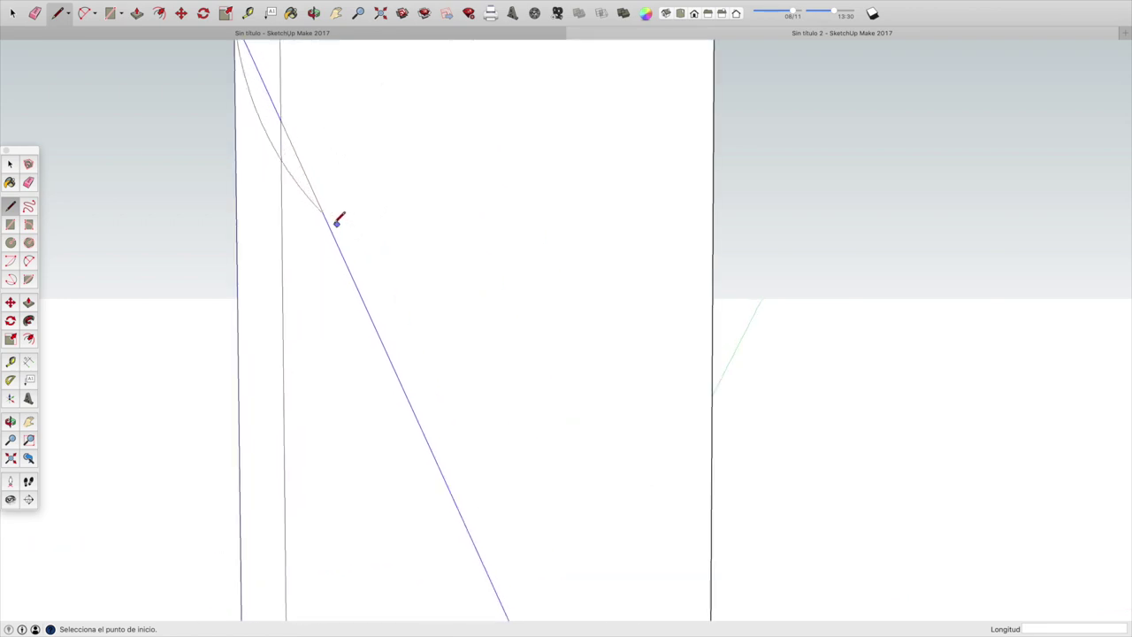
- Draw a horizontal line from the arc end to the inner line, then a 3 mm arc from the next division point
left_click(324, 214)
left_click(282, 213)
left_click(28, 262)
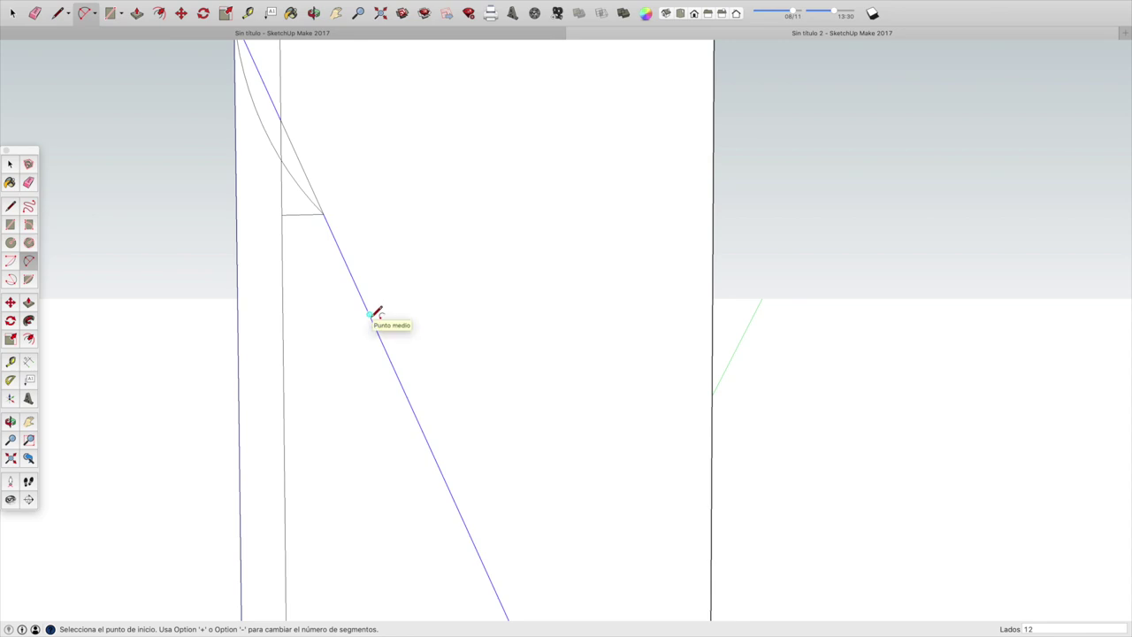
left_click(415, 414)
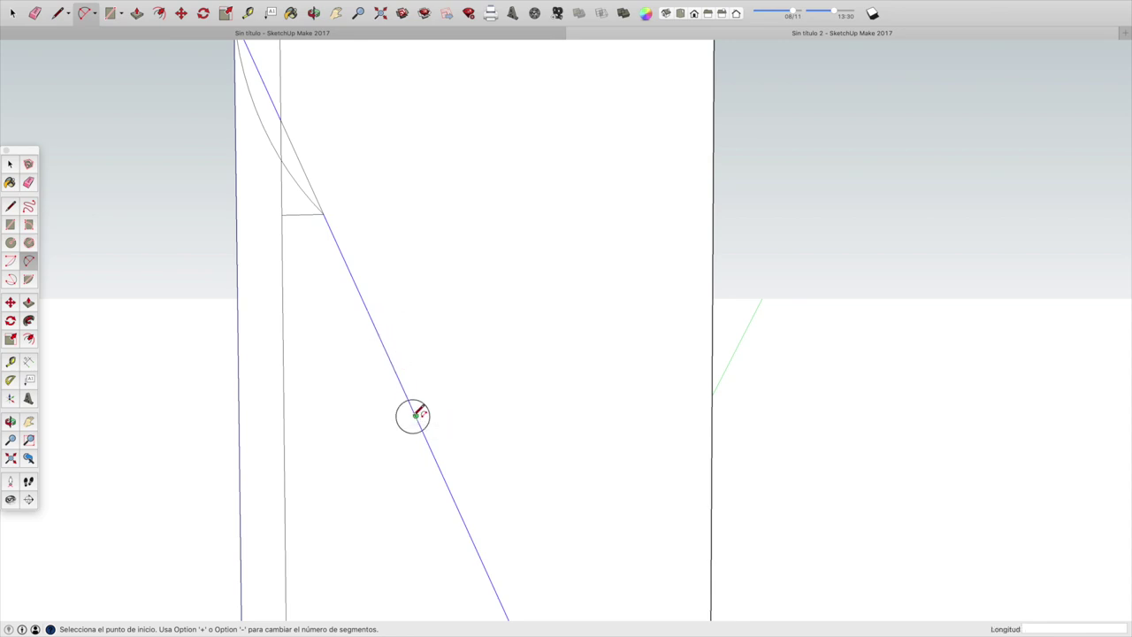
left_click(281, 215)
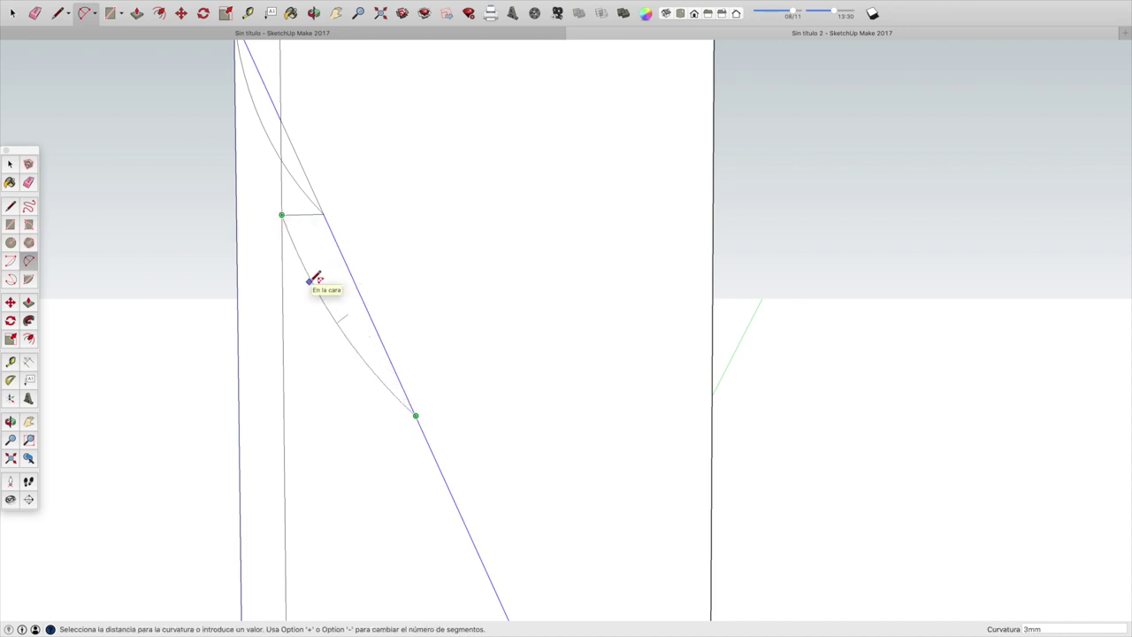
left_click(309, 281)
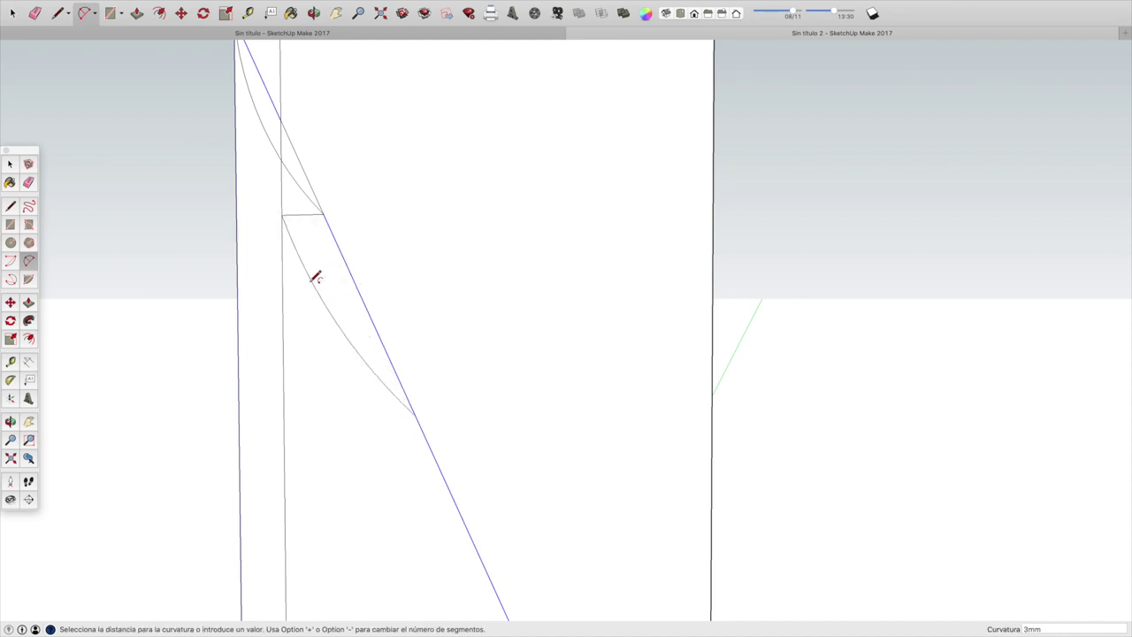
- Draw a 28 mm horizontal line from the lower diagonal point to the inner vertical line
left_click(16, 208)
left_click(416, 414)
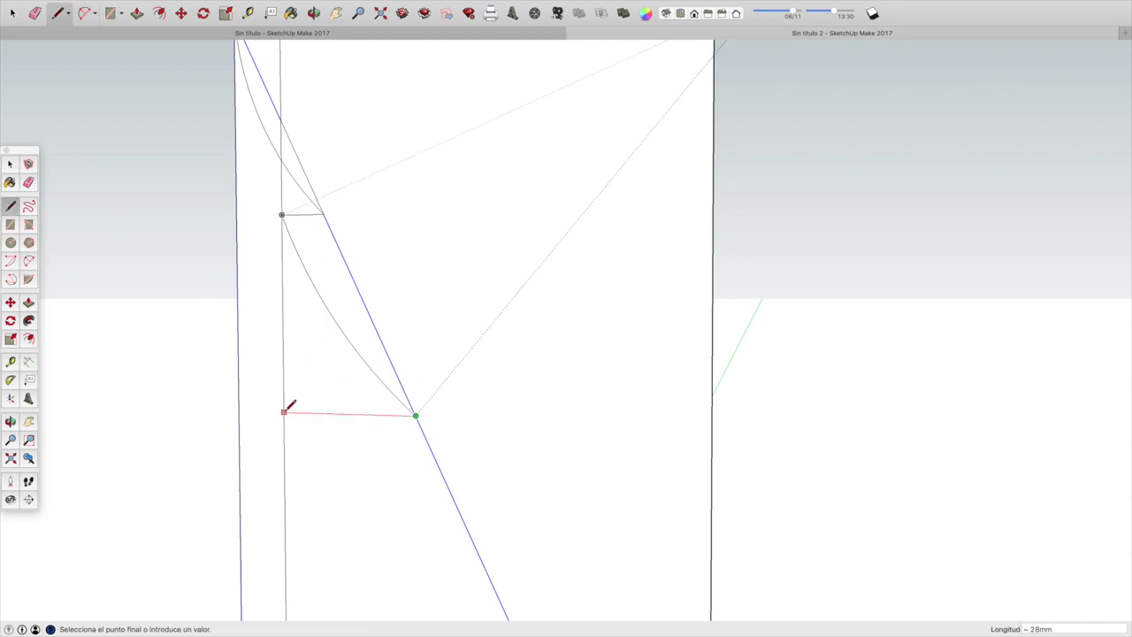
left_click(285, 411)
scroll(362, 131, "down", 2)
scroll(362, 130, "down", 3)
scroll(361, 131, "down", 2)
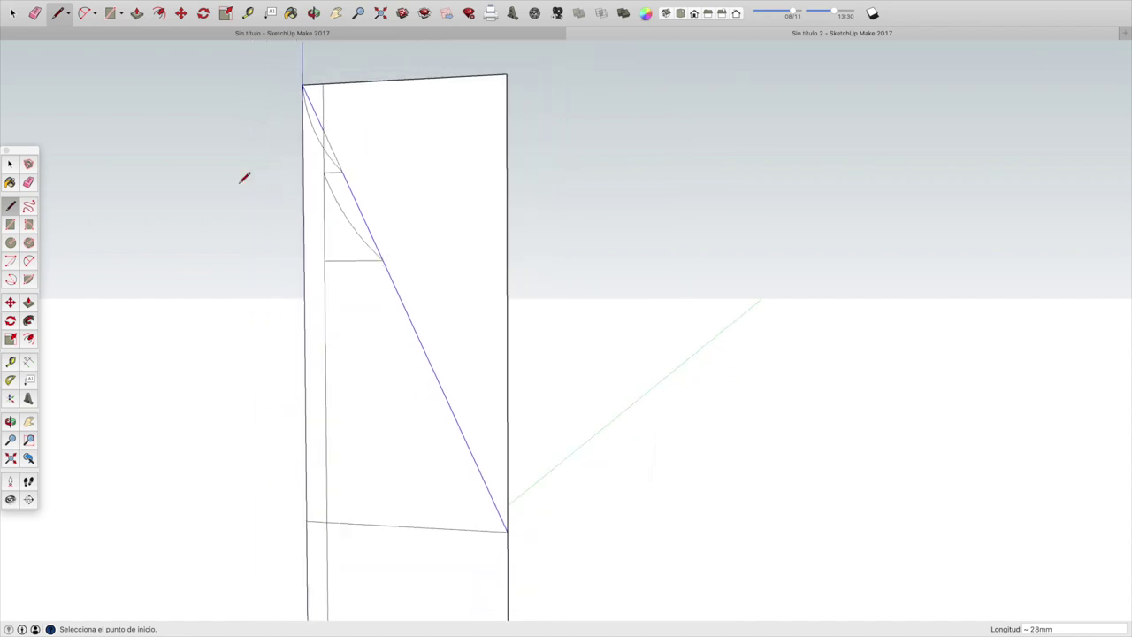
- Add the third canopy arc and its horizontal edge to the inner vertical line
left_click(28, 263)
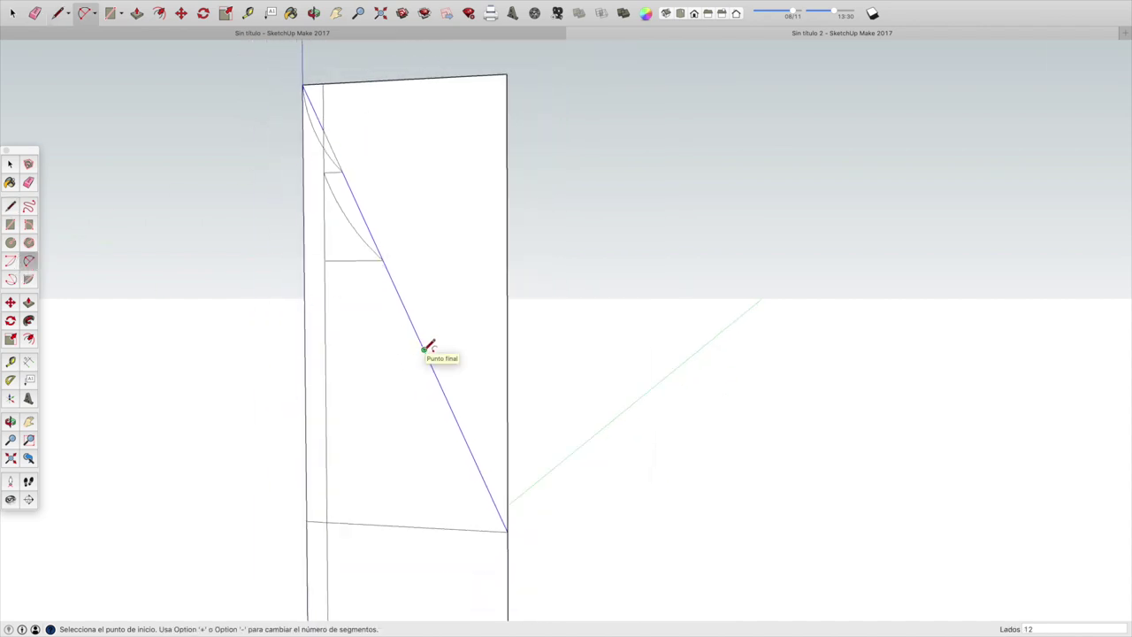
left_click(423, 349)
left_click(354, 259)
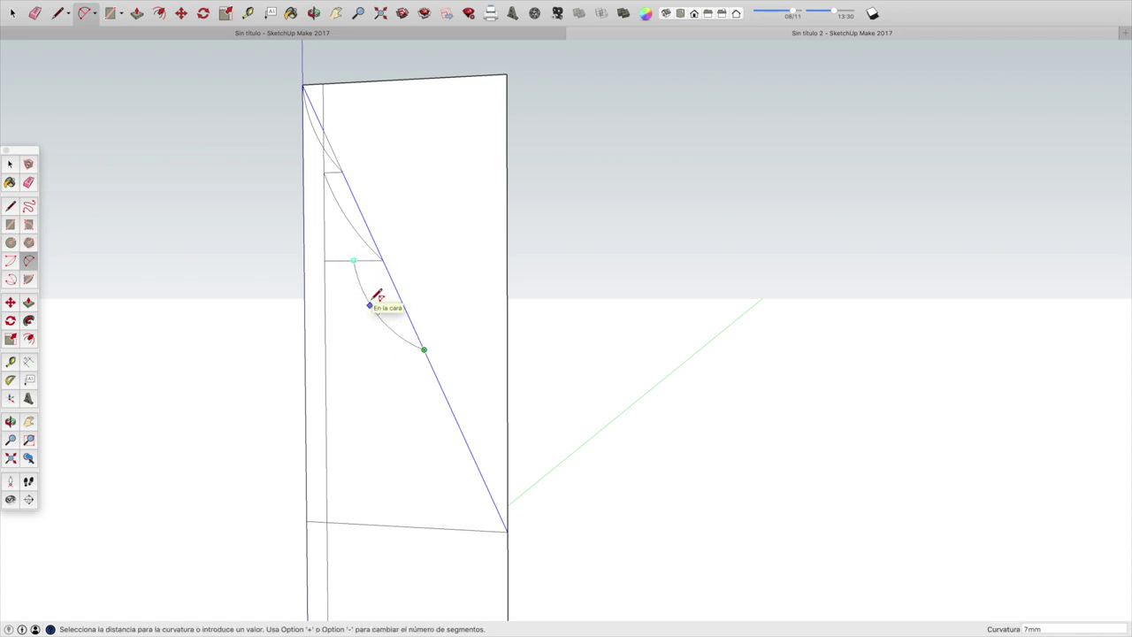
left_click(371, 303)
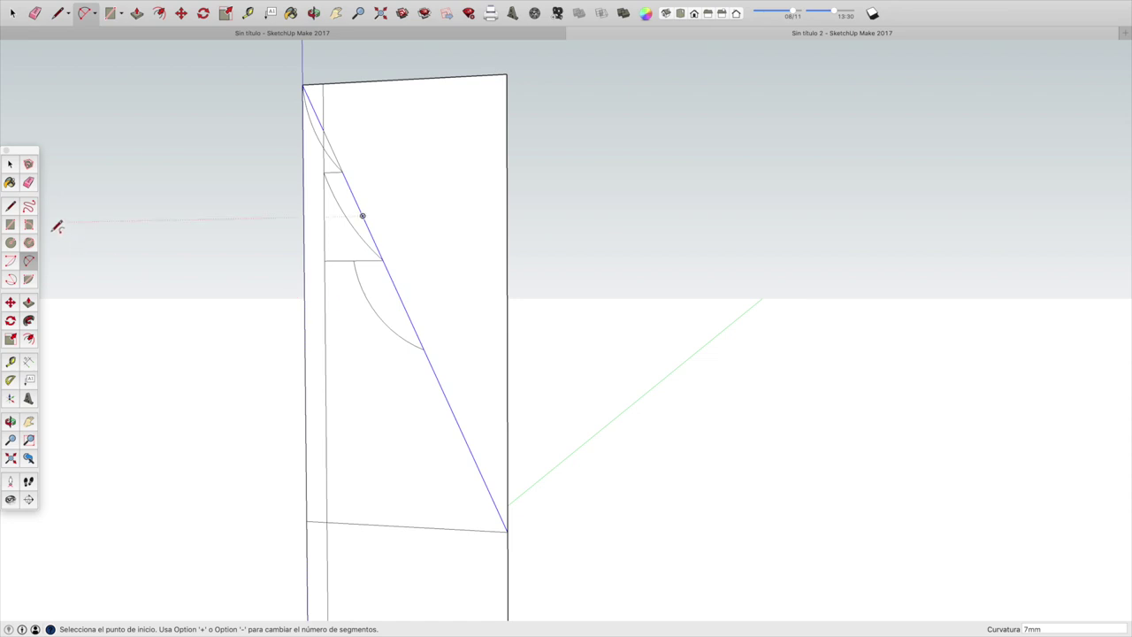
left_click(10, 207)
left_click(424, 349)
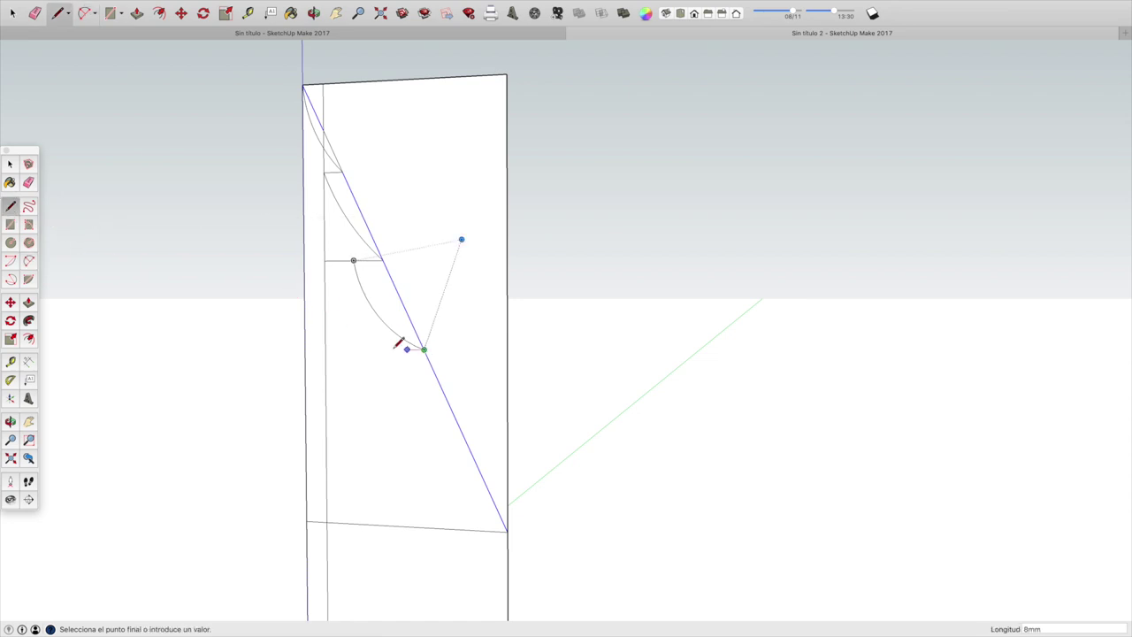
left_click(325, 349)
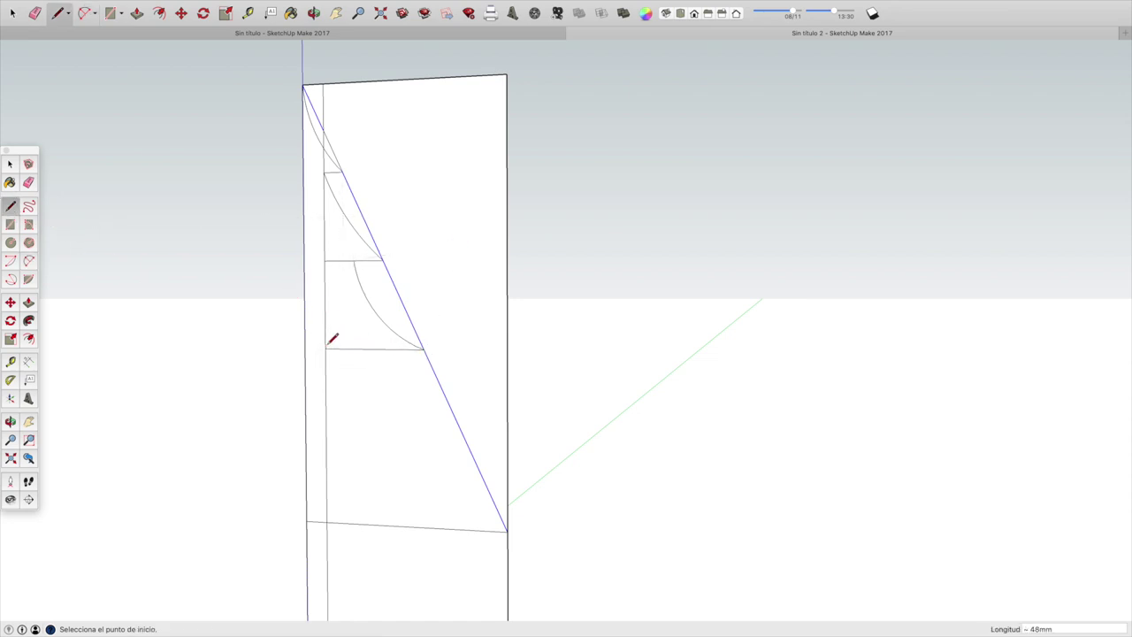
- Add the fourth canopy arc and its horizontal edge to the inner vertical line
left_click(29, 261)
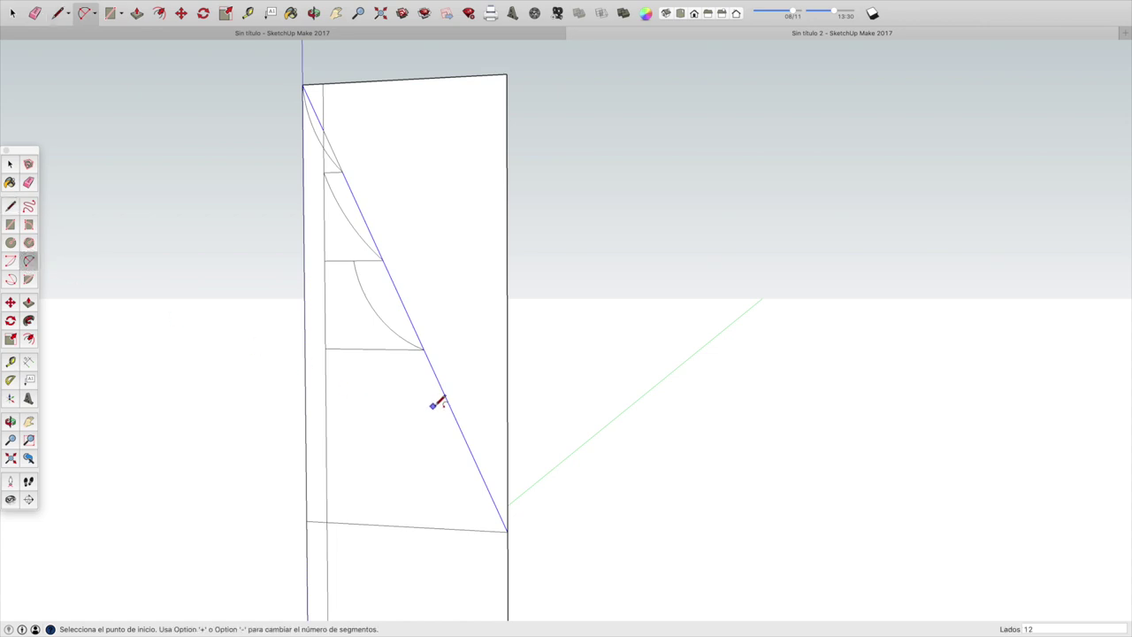
left_click(466, 439)
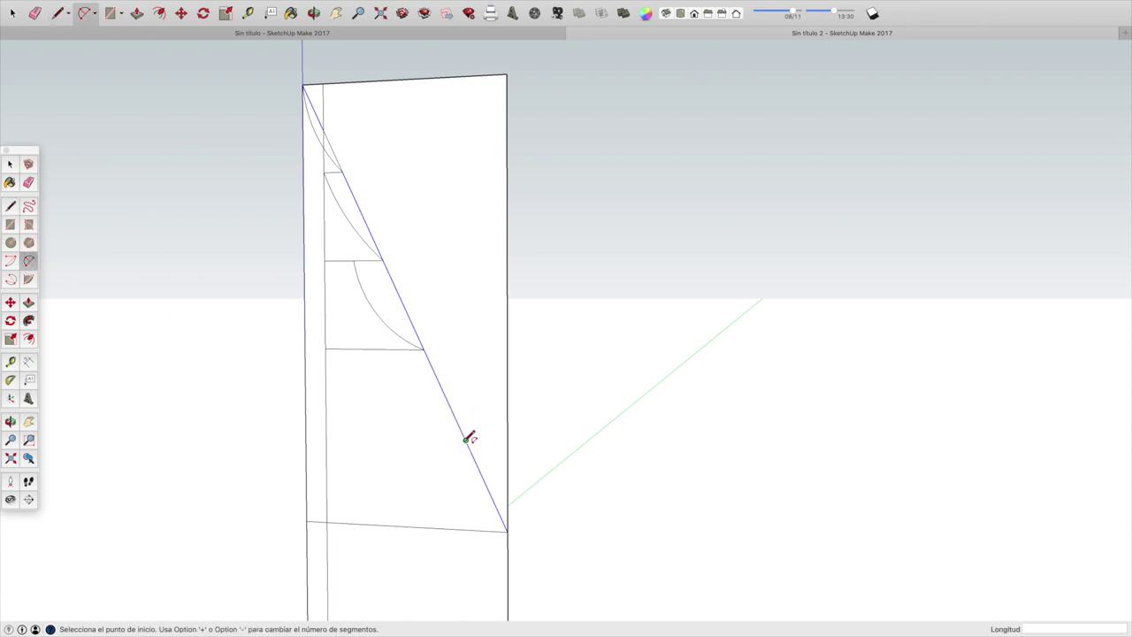
left_click(374, 349)
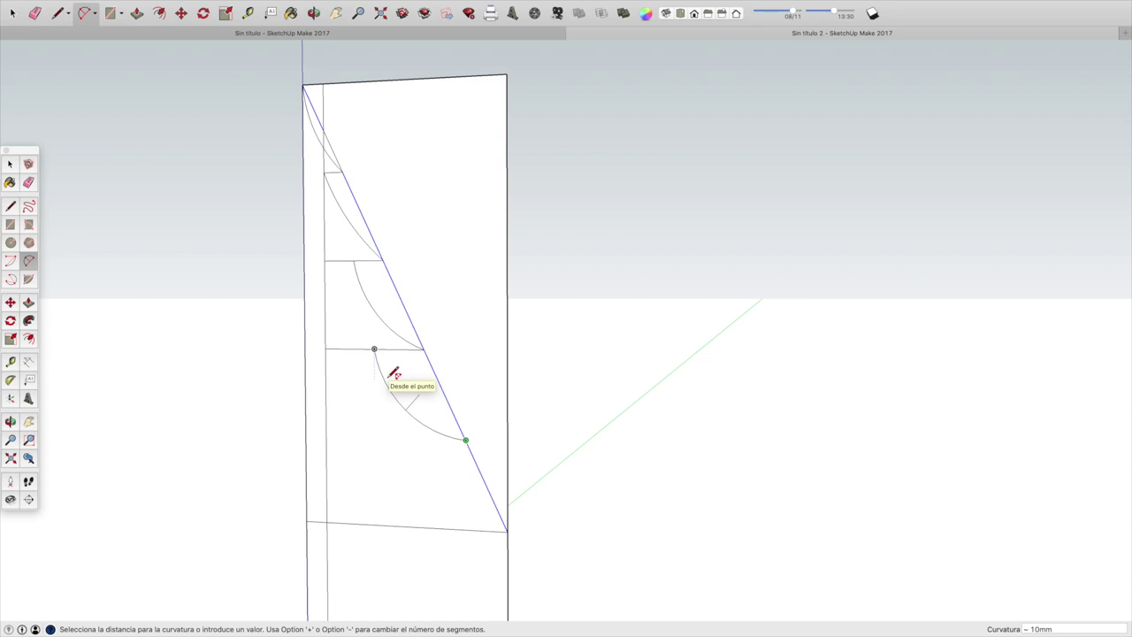
left_click(393, 375)
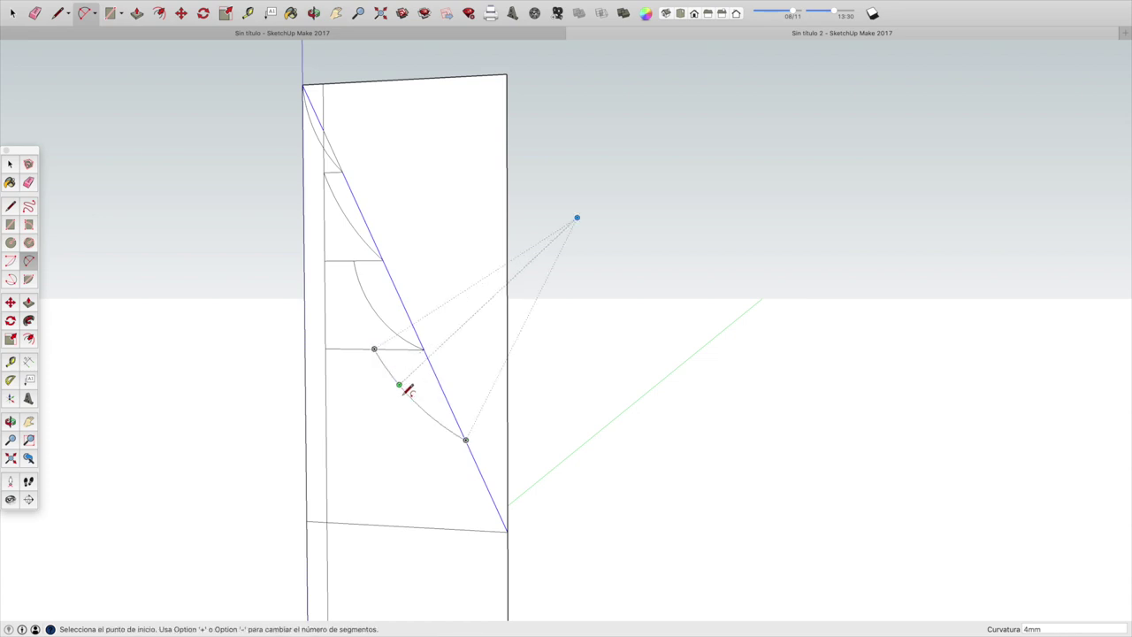
key("l")
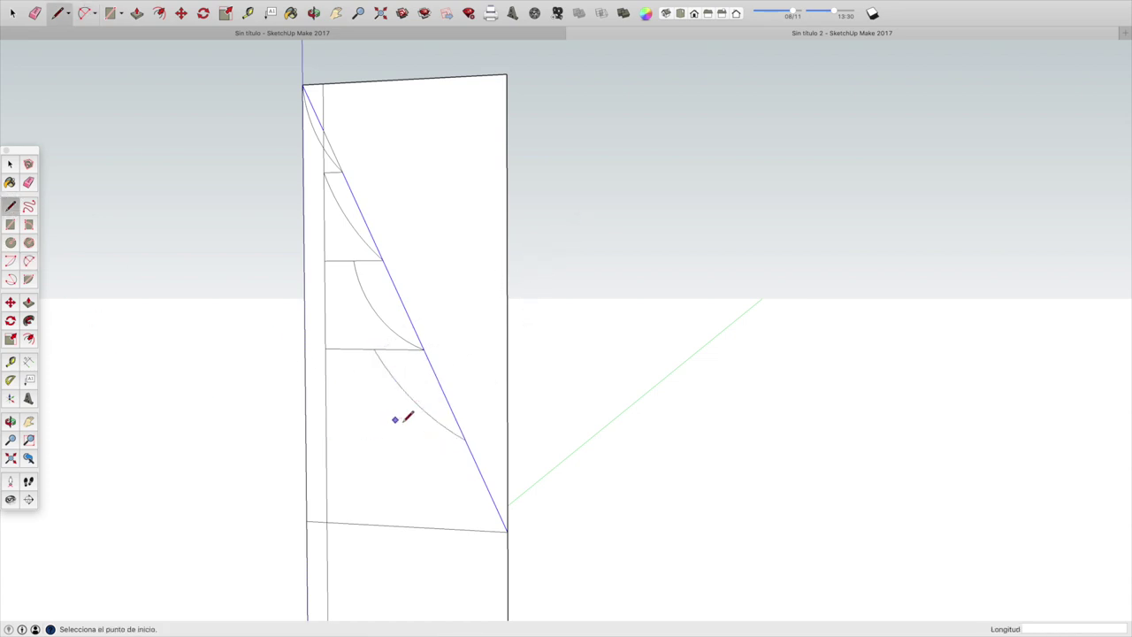
left_click(466, 440)
left_click(325, 435)
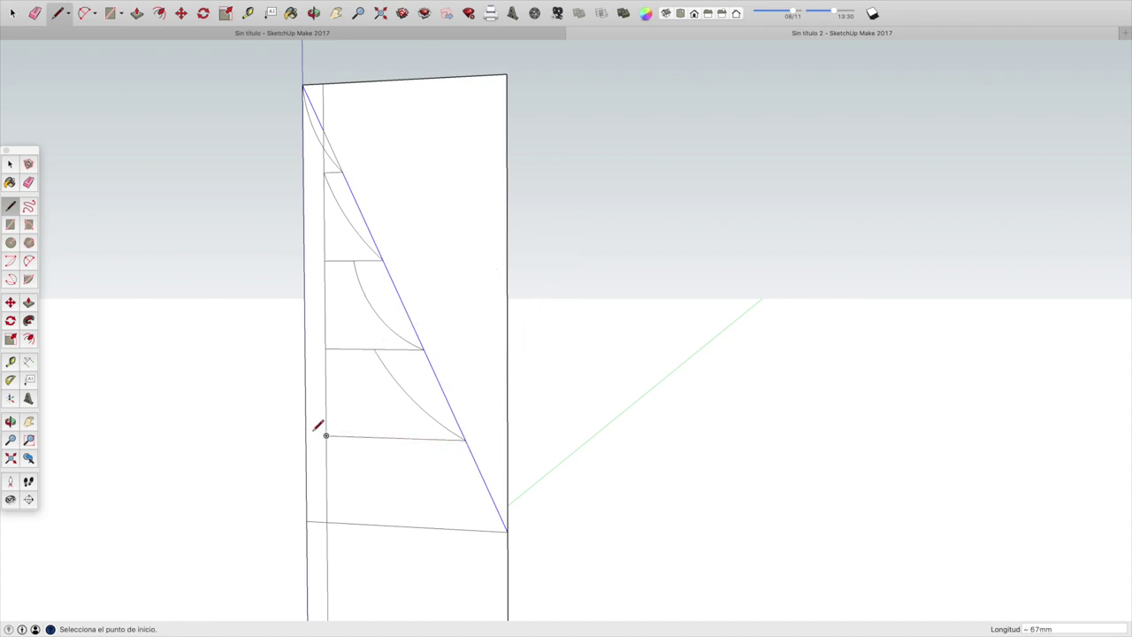
- Draw the bottom 9 mm arc from the diagonal's bottom corner to the edge above
left_click(29, 262)
left_click(507, 531)
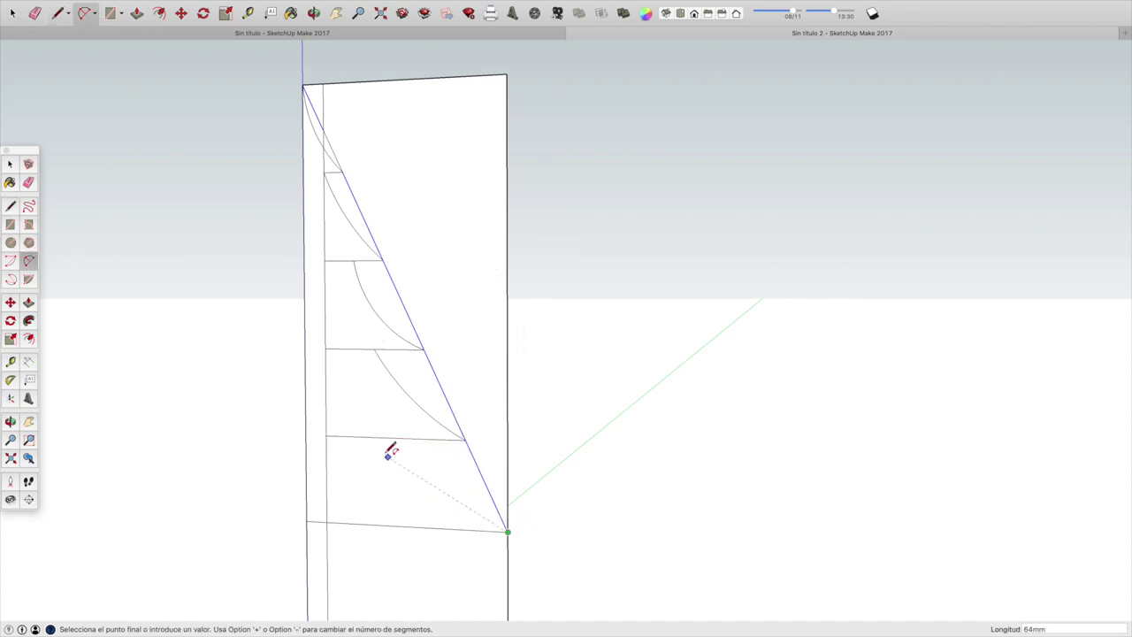
left_click(394, 438)
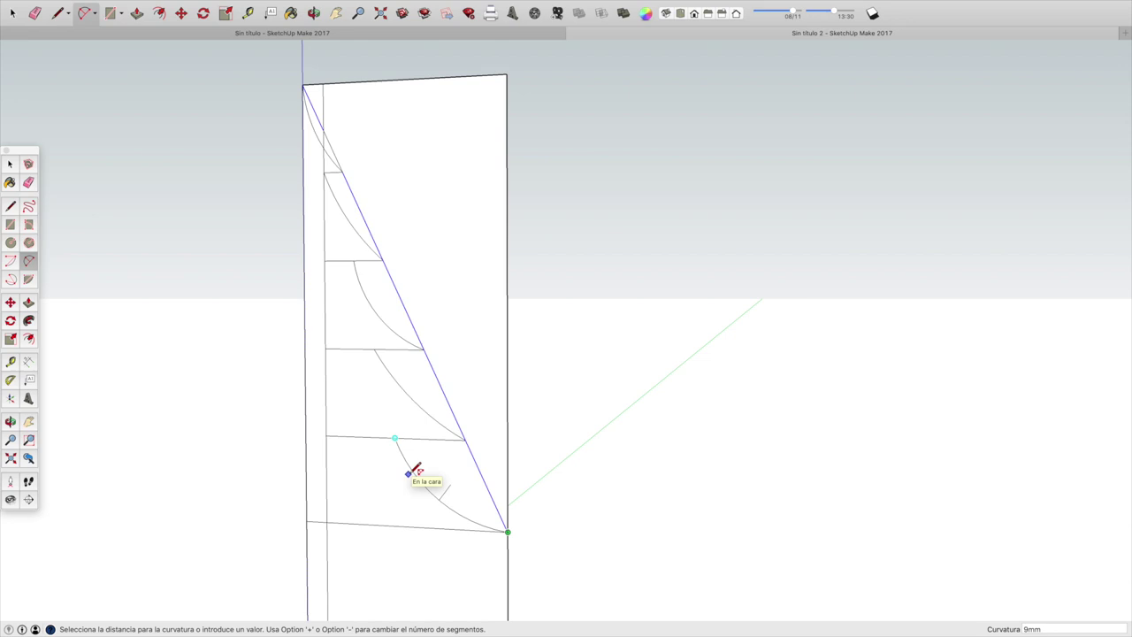
left_click(408, 474)
scroll(412, 467, "down", 3)
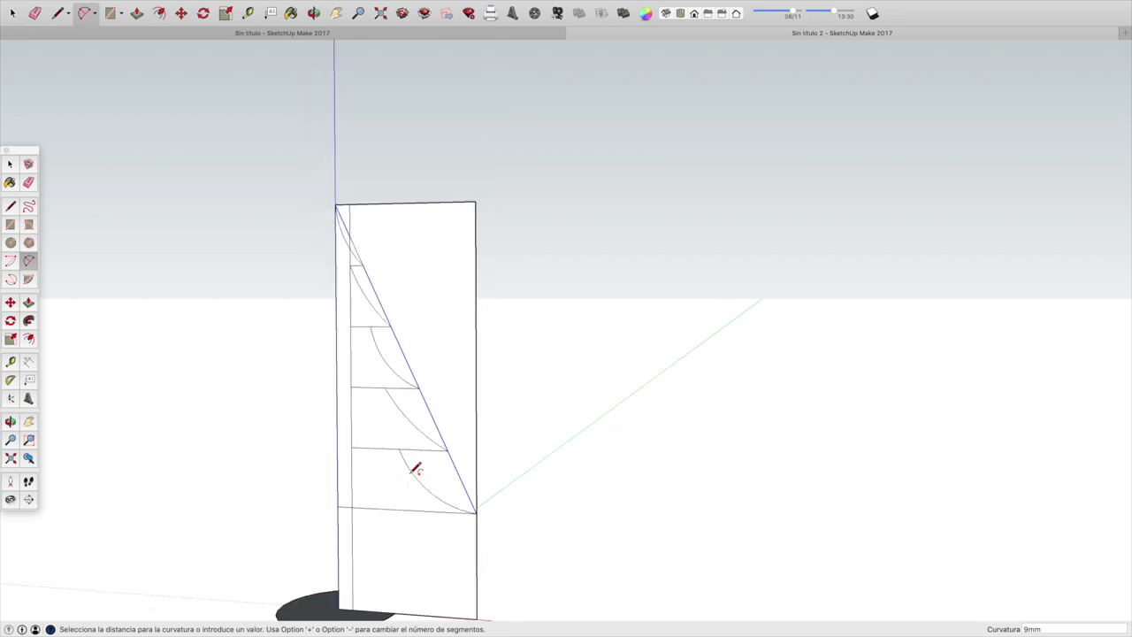
left_click(23, 185)
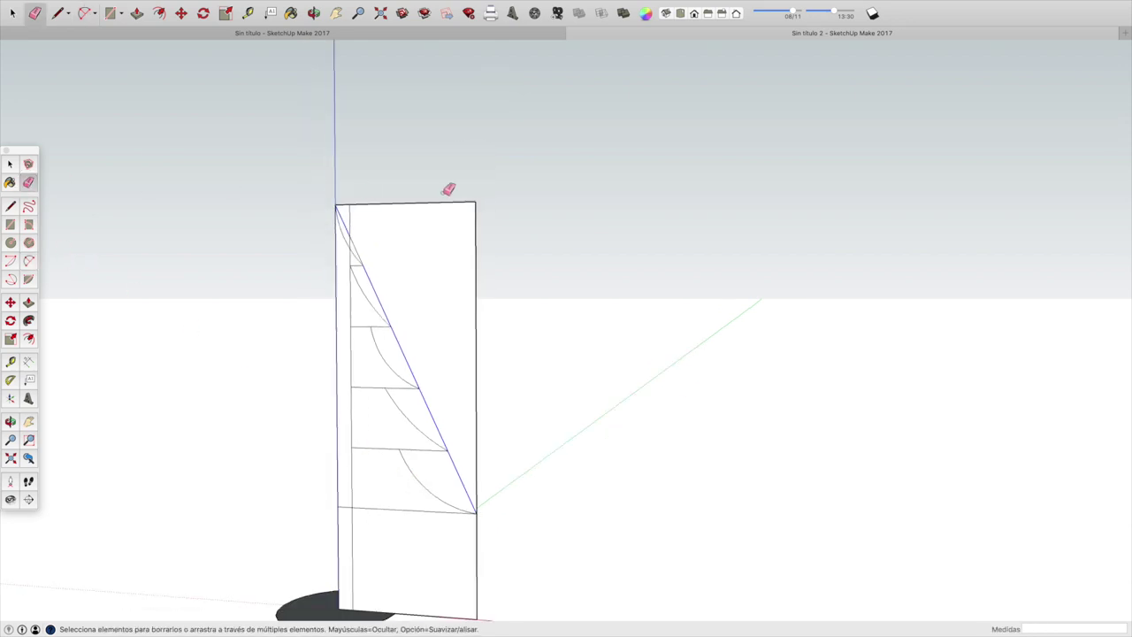
- Erase the rectangle's top and right edges and the upper diagonal and inner-edge segments
left_click(352, 204)
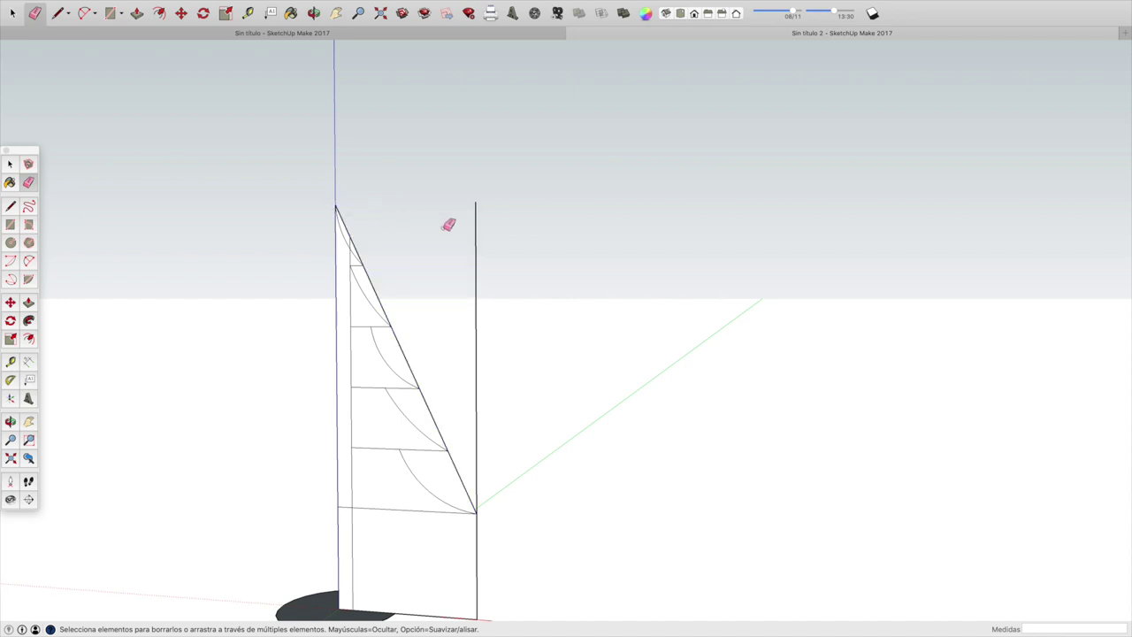
left_click(476, 231)
left_click(350, 229)
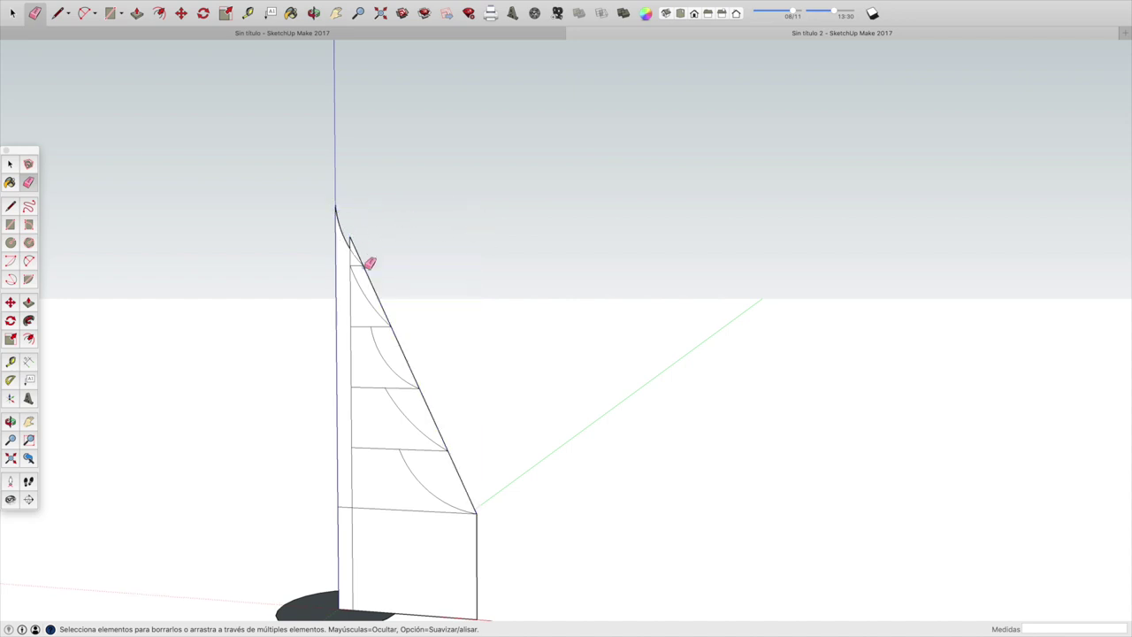
left_click(353, 255)
left_click(380, 305)
left_click(352, 350)
left_click(402, 350)
left_click(363, 326)
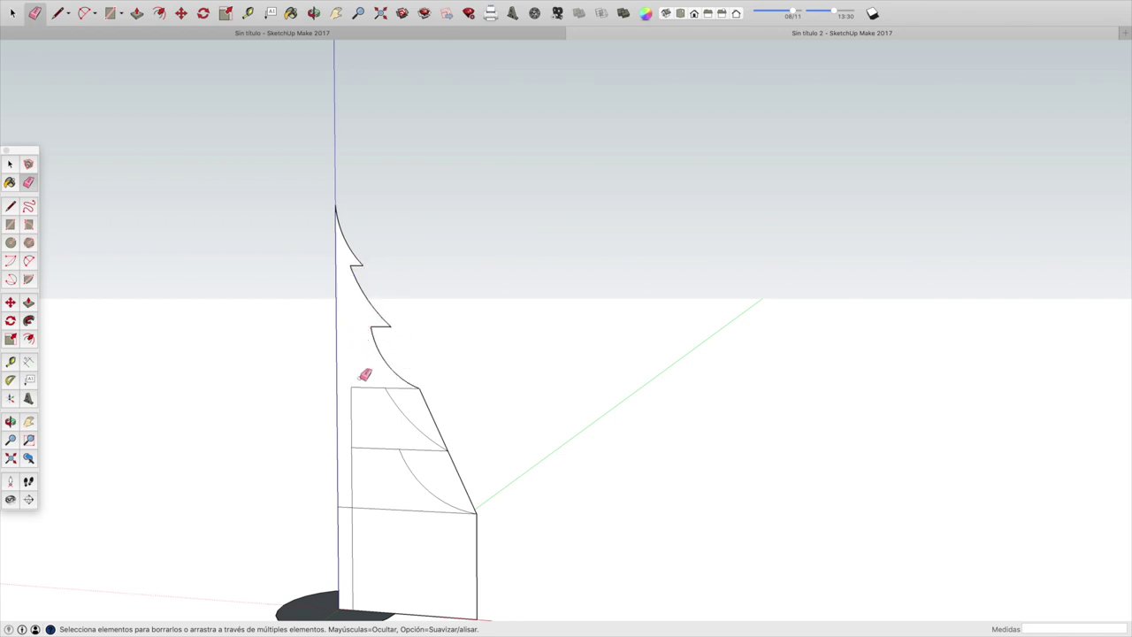
- Erase the lower inner-edge stubs, remaining diagonal pieces and the leftover rectangle below the canopy
left_click_drag(356, 383, 354, 389)
left_click_drag(355, 442, 359, 450)
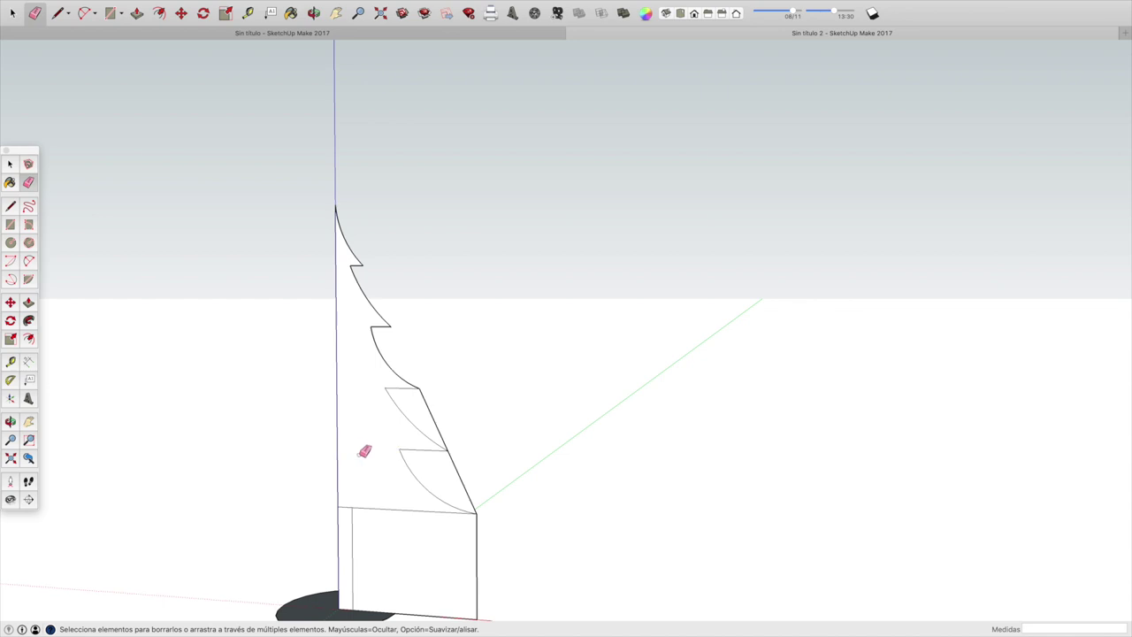
left_click(348, 506)
left_click(432, 413)
left_click(460, 475)
scroll(478, 514, "down", 2)
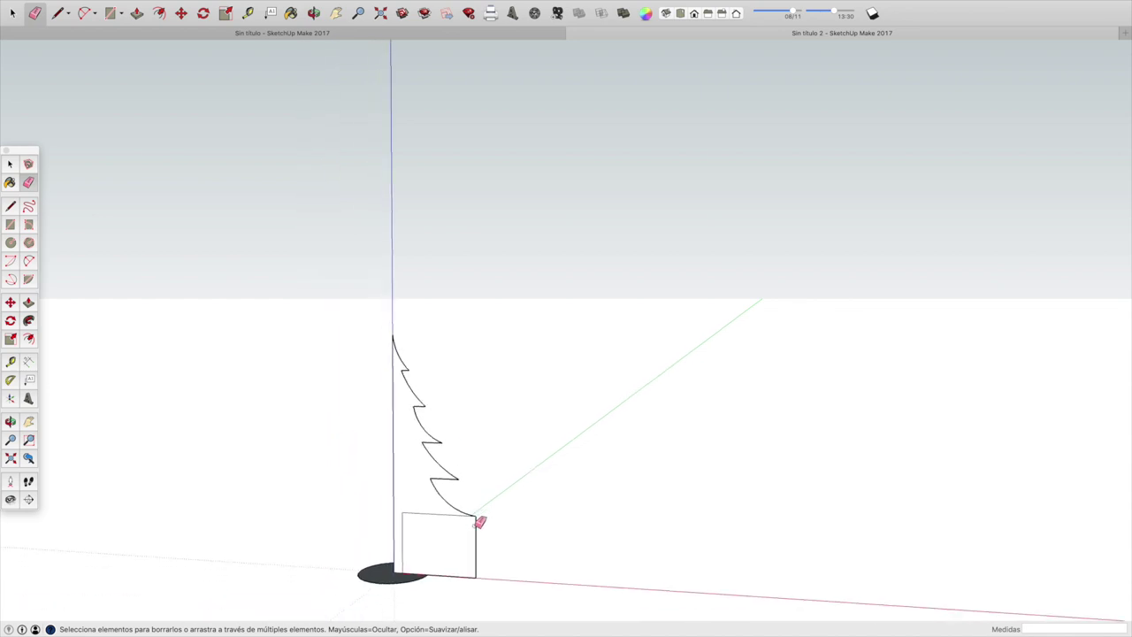
left_click(477, 573)
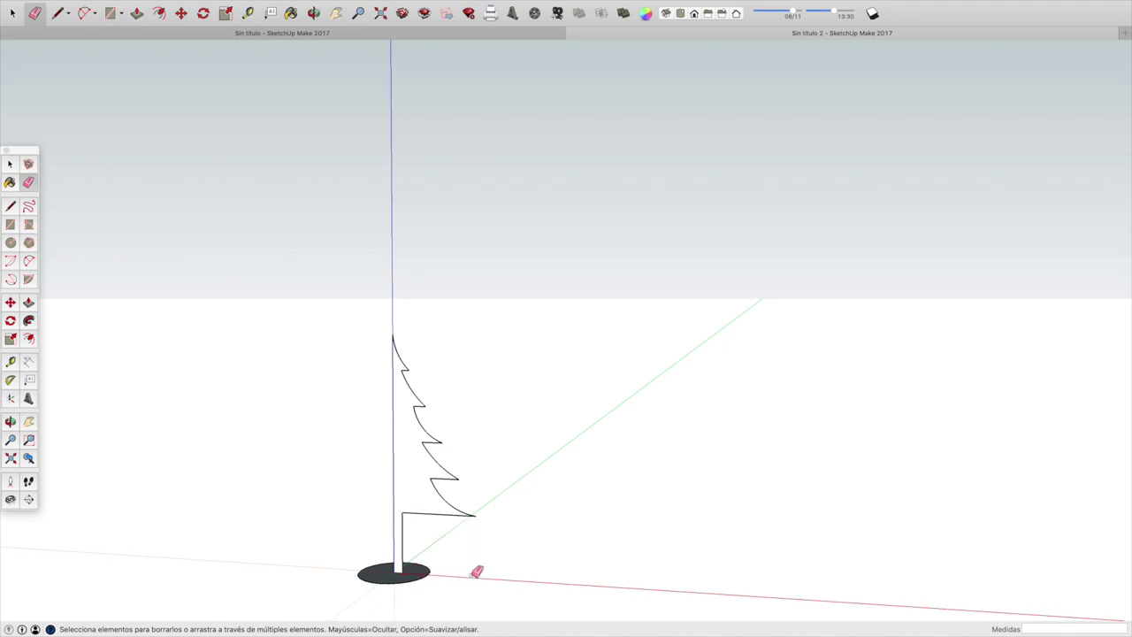
scroll(485, 525, "up", 1)
scroll(486, 526, "up", 3)
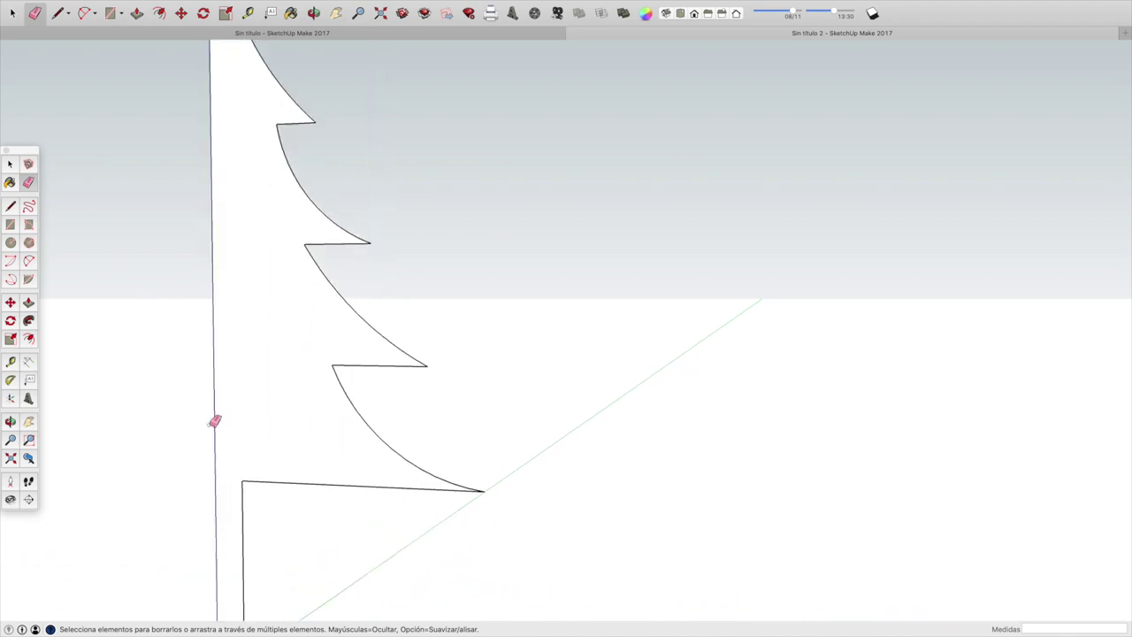
key("l")
left_click(254, 494)
- Close the top of the trunk with a short edge and paint the trunk dark red
left_click(224, 493)
left_click(292, 14)
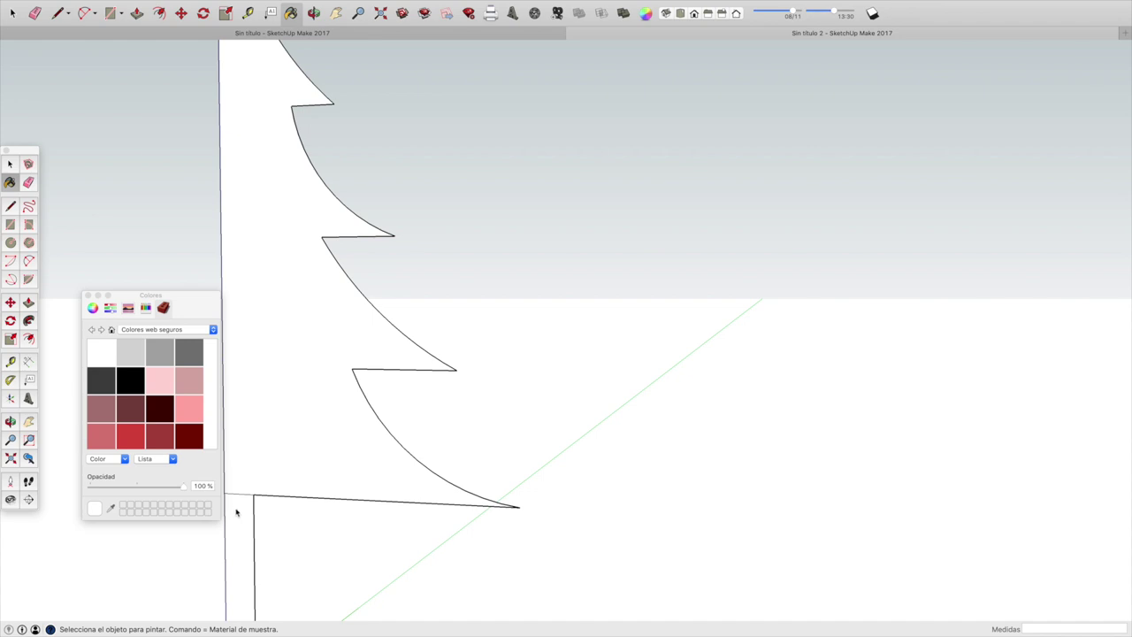
left_click(196, 441)
left_click(239, 519)
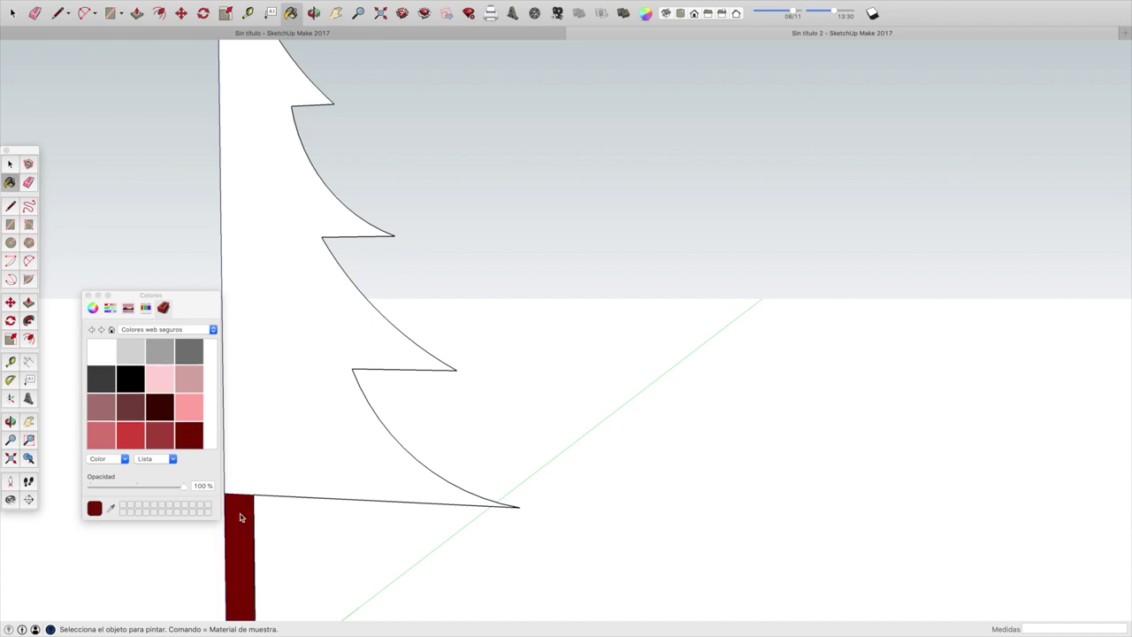
- Paint the tiered canopy dark green and close the colour palette
scroll(166, 353, "down", 1)
scroll(168, 362, "down", 3)
scroll(170, 372, "down", 3)
scroll(172, 381, "down", 3)
scroll(172, 379, "down", 3)
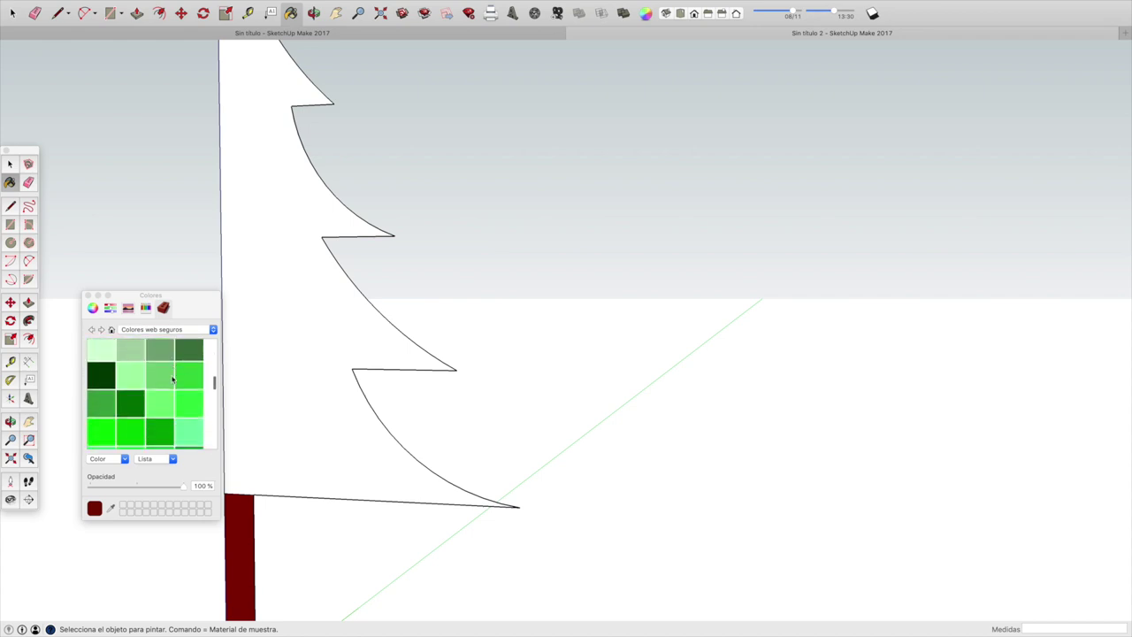
left_click(132, 388)
left_click(283, 349)
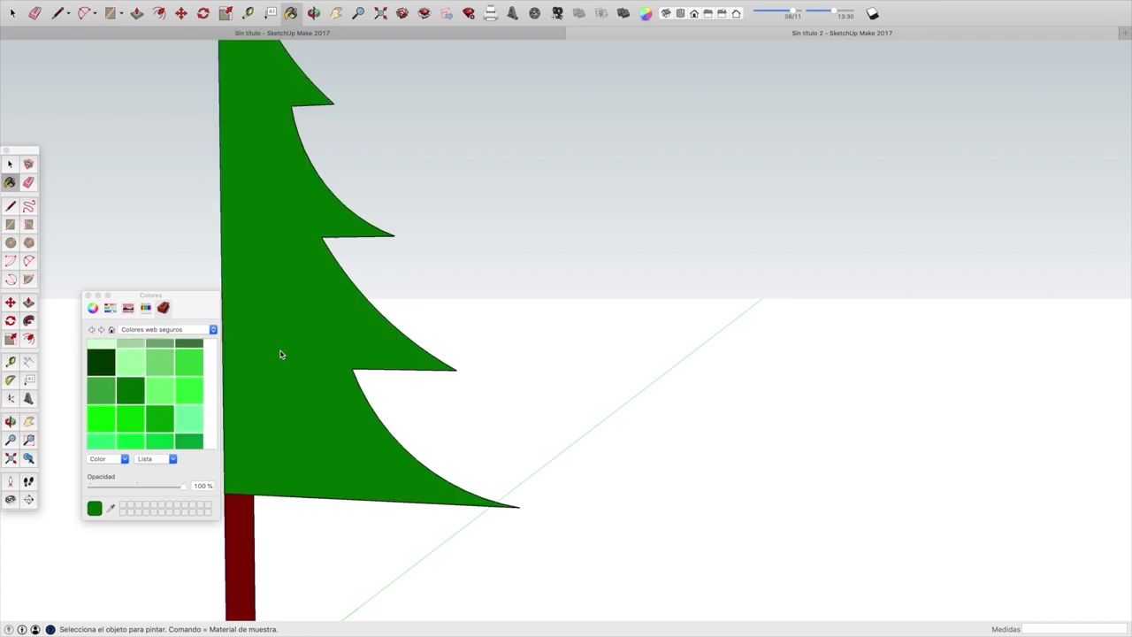
scroll(145, 232, "down", 2)
scroll(144, 232, "down", 2)
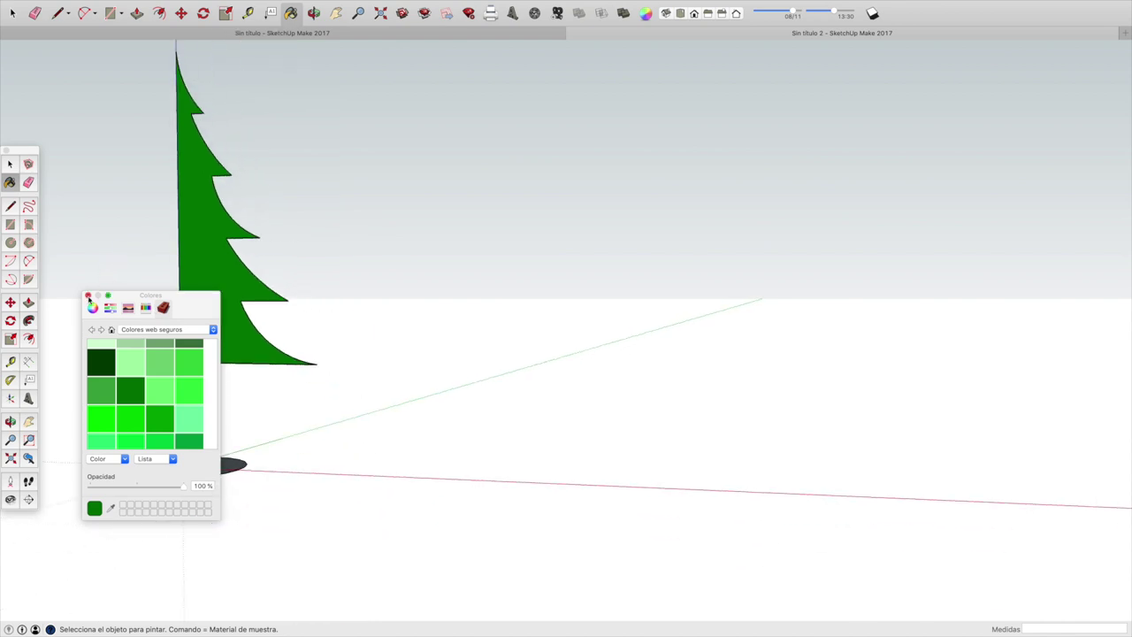
left_click(88, 295)
left_click(336, 13)
- Pan and orbit to view the whole flat tree at an angle
left_click_drag(321, 236, 415, 249)
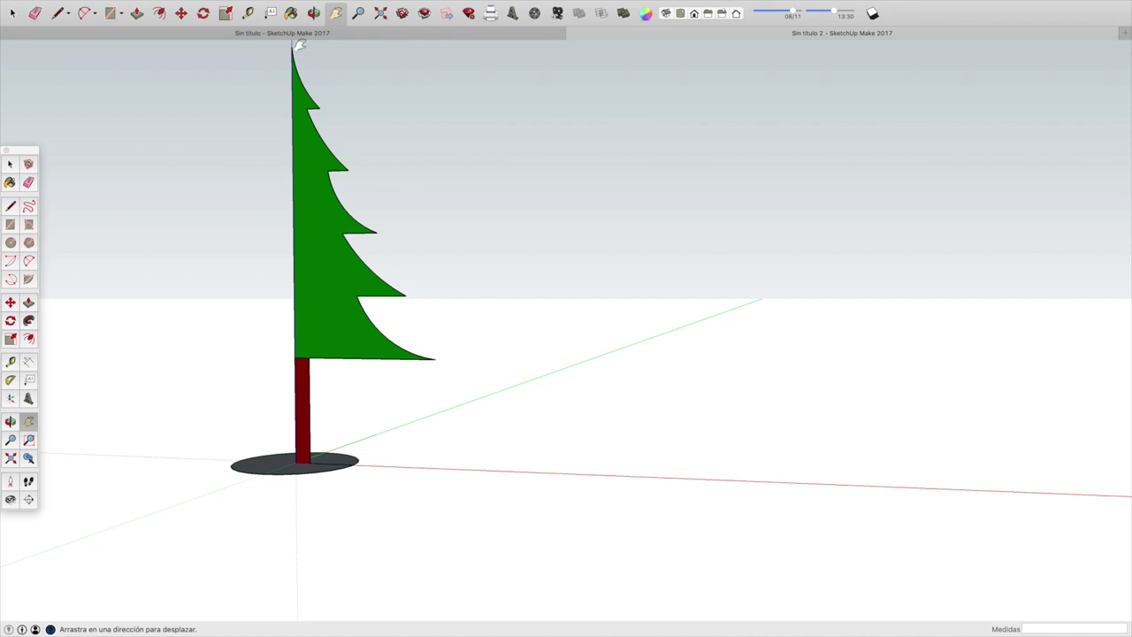
left_click(314, 13)
left_click_drag(328, 189, 281, 339)
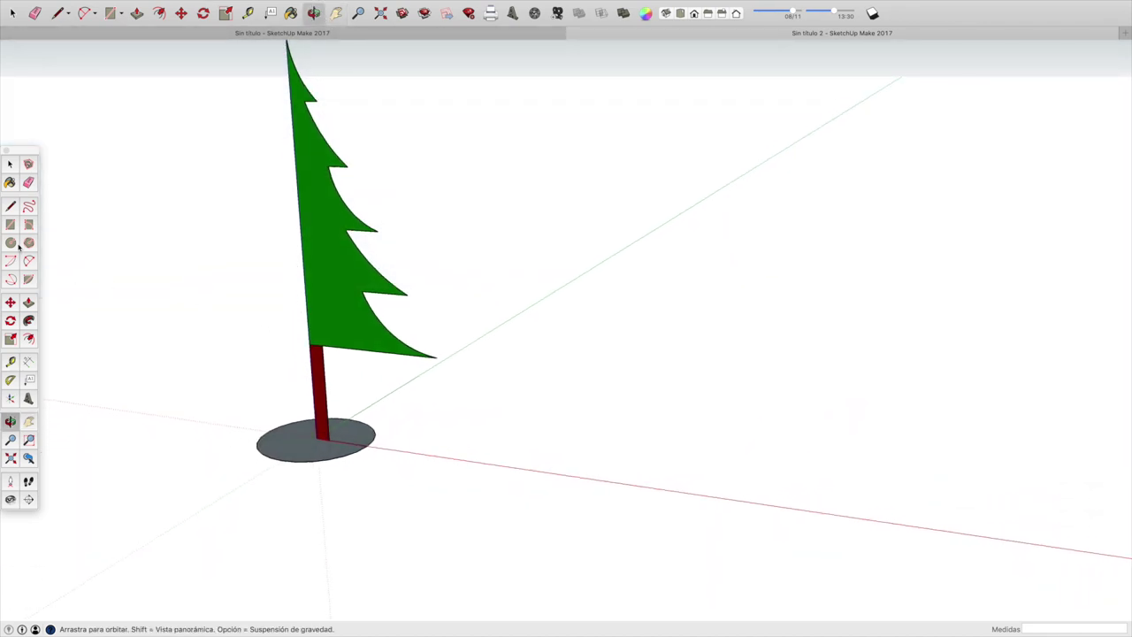
left_click(28, 182)
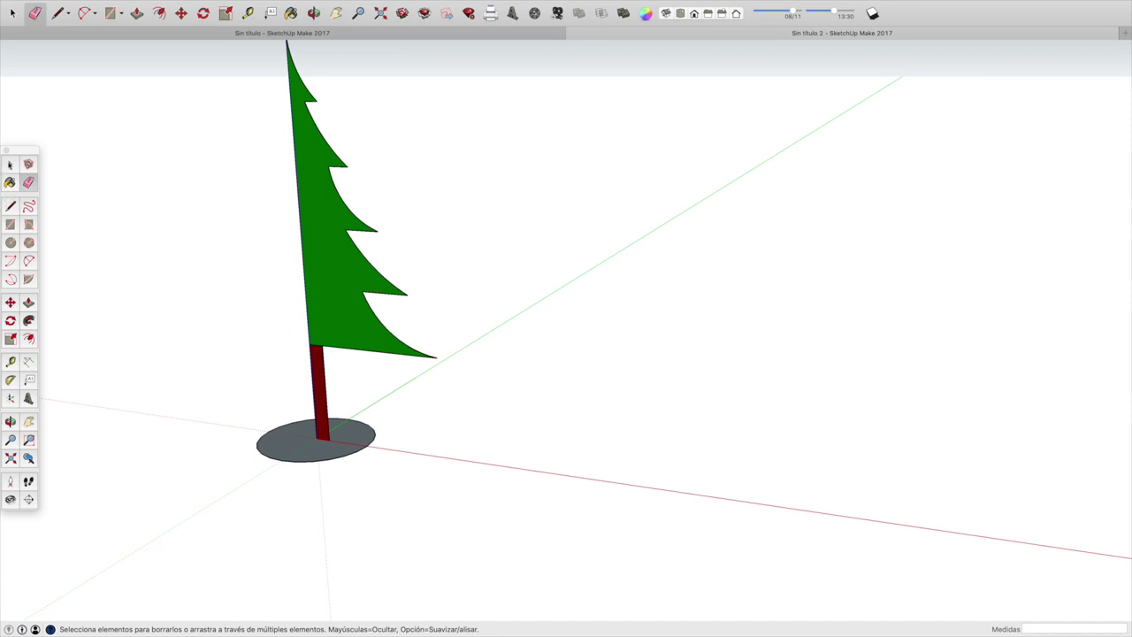
left_click(9, 165)
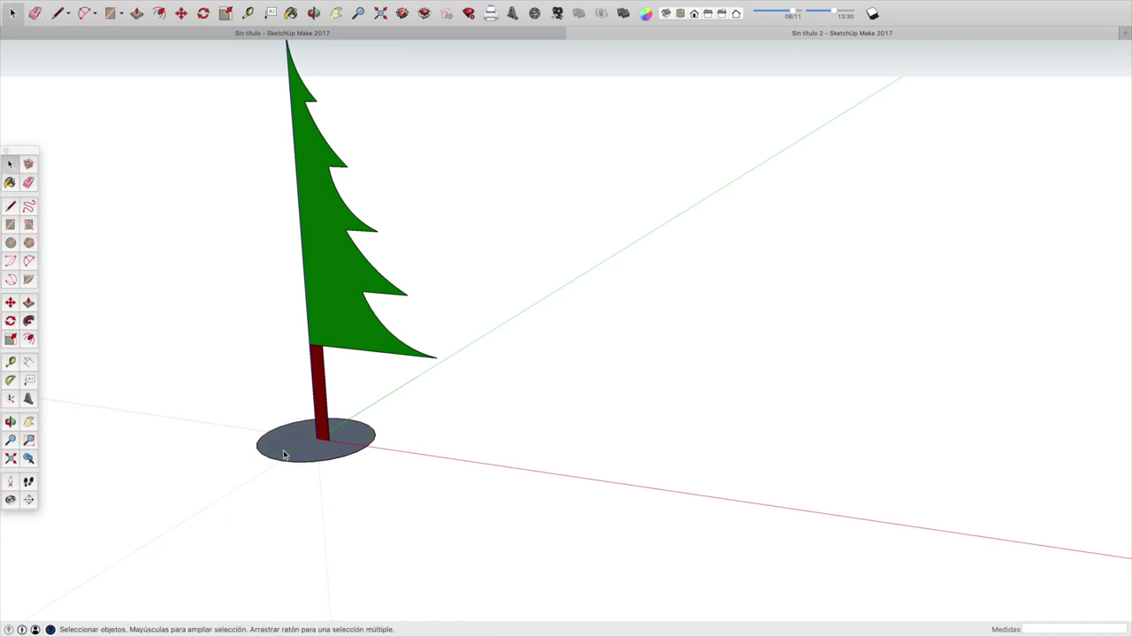
- Sweep the tree profile around the base circle with Follow Me into a round 3D tree
left_click(28, 321)
left_click(346, 320)
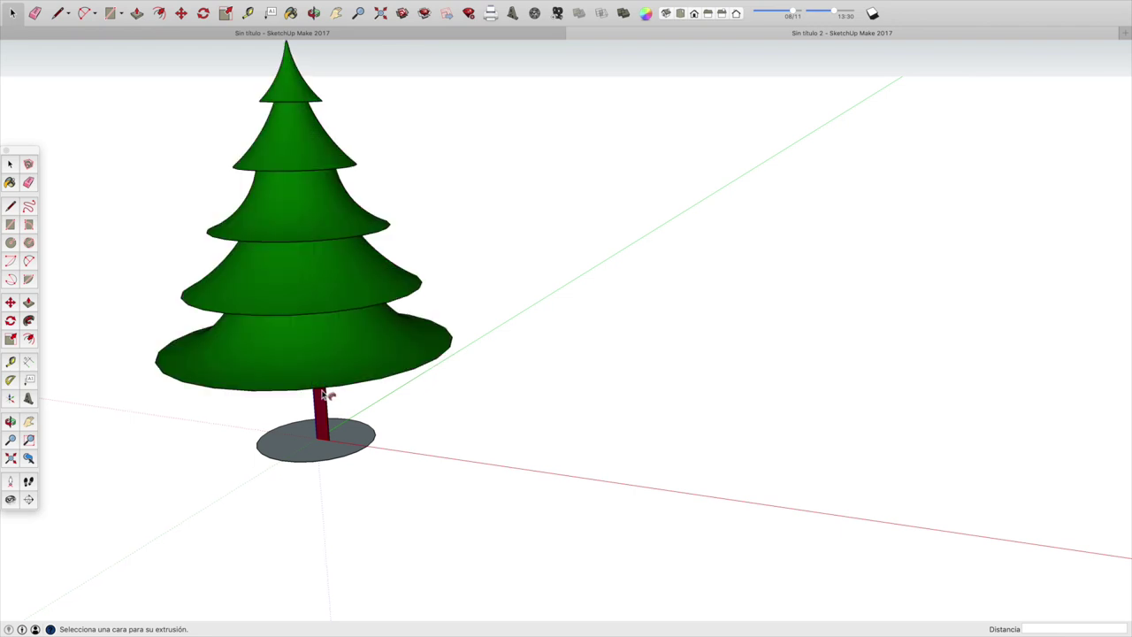
left_click_drag(329, 408, 113, 366)
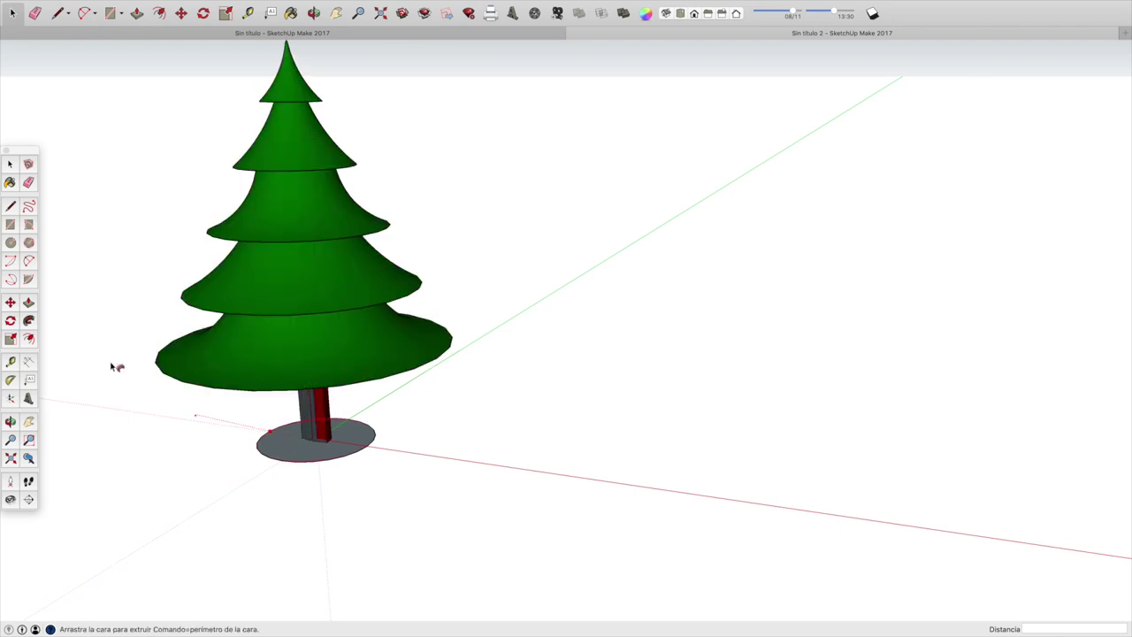
left_click(10, 164)
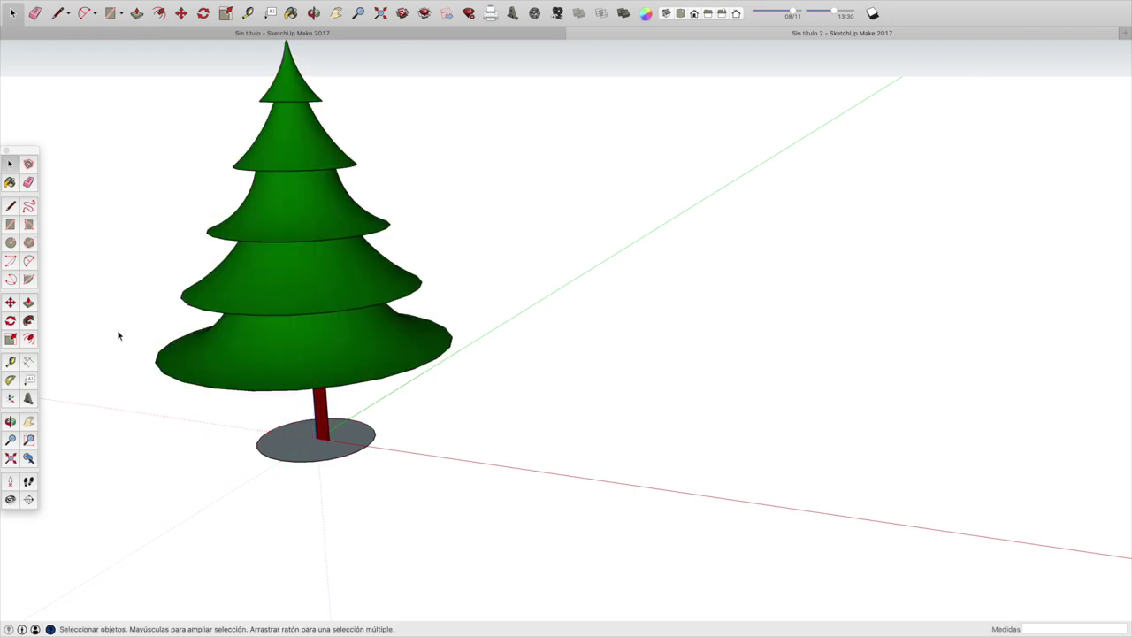
left_click(29, 321)
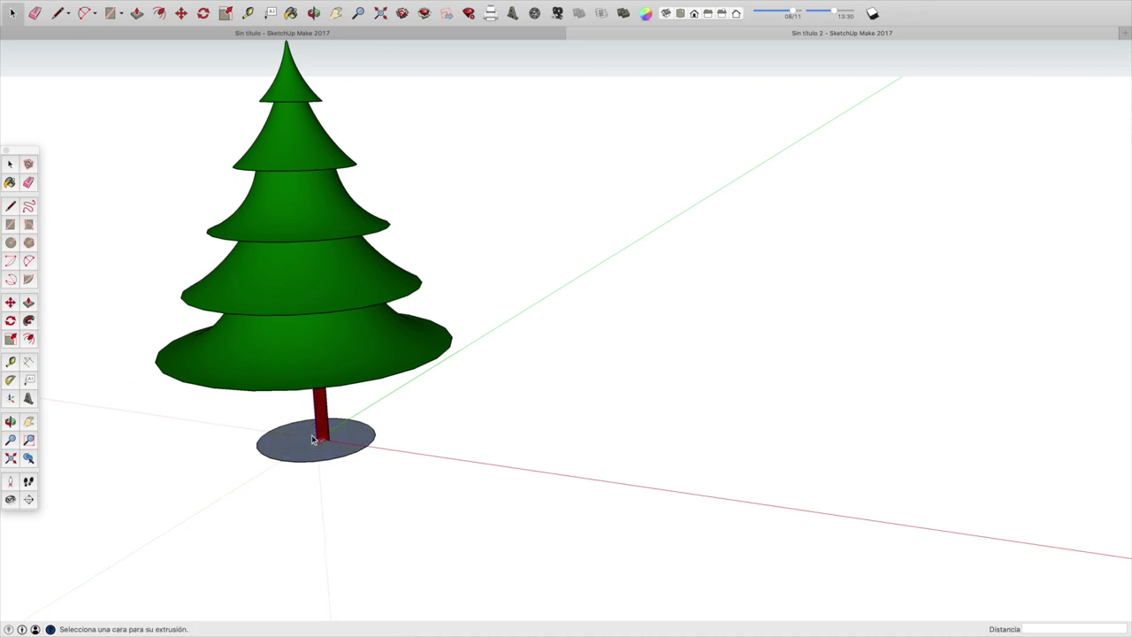
left_click_drag(323, 411, 325, 433)
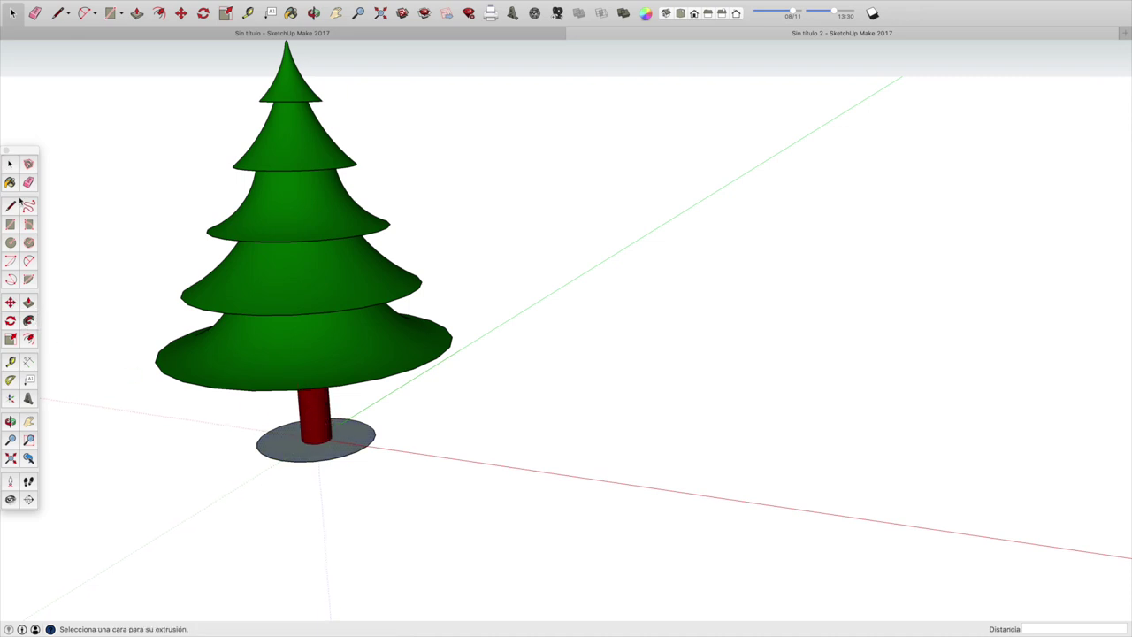
- Erase the grey base disc beneath the pine tree
key("e")
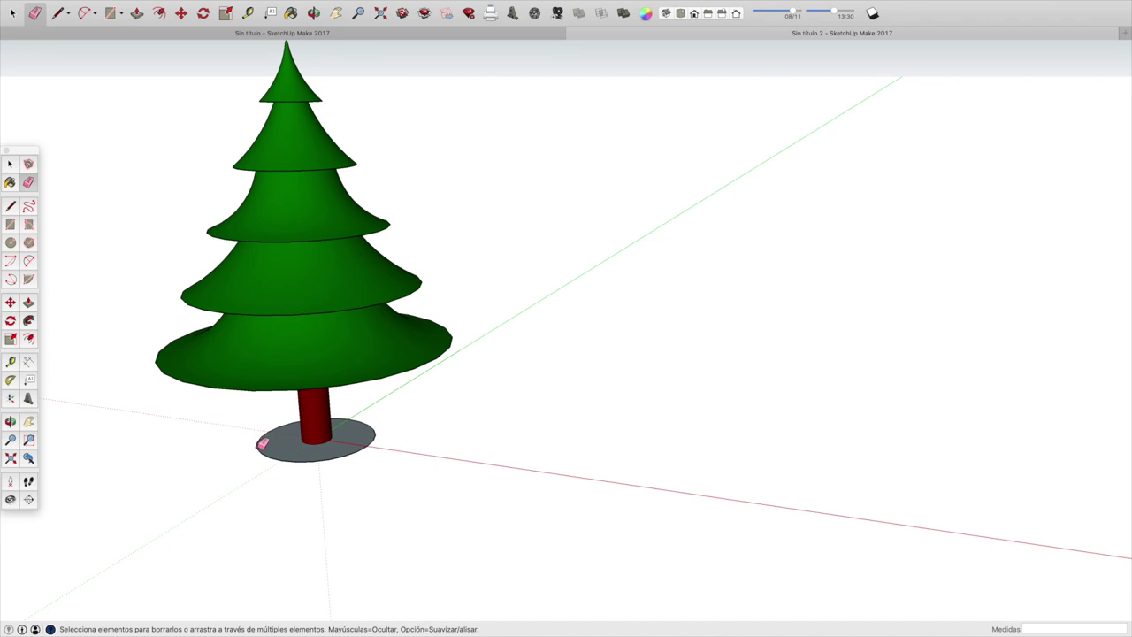
left_click(262, 444)
scroll(352, 116, "up", 2)
scroll(354, 121, "down", 3)
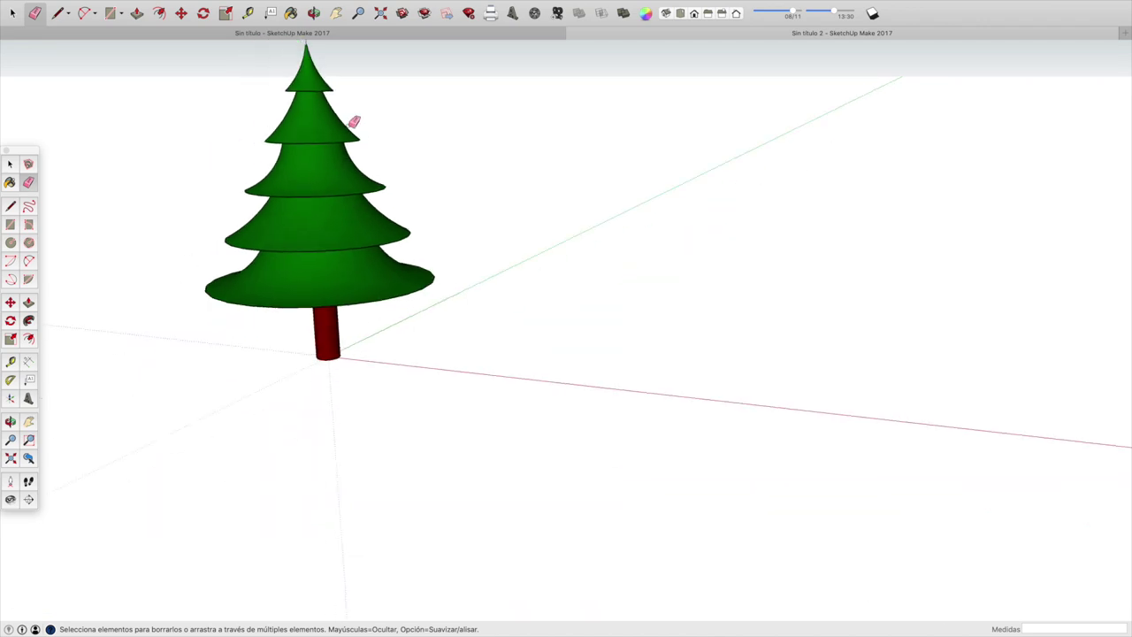
scroll(354, 121, "down", 1)
- Reframe the tree in a low front view and box-select the whole tree
key("h")
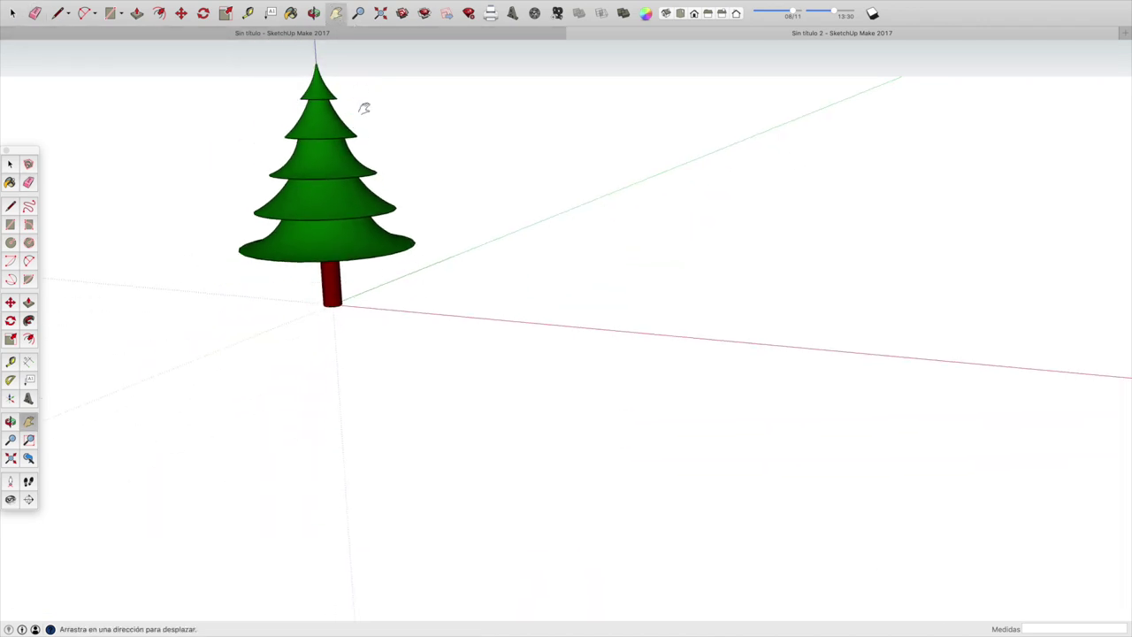
left_click_drag(360, 91, 419, 282)
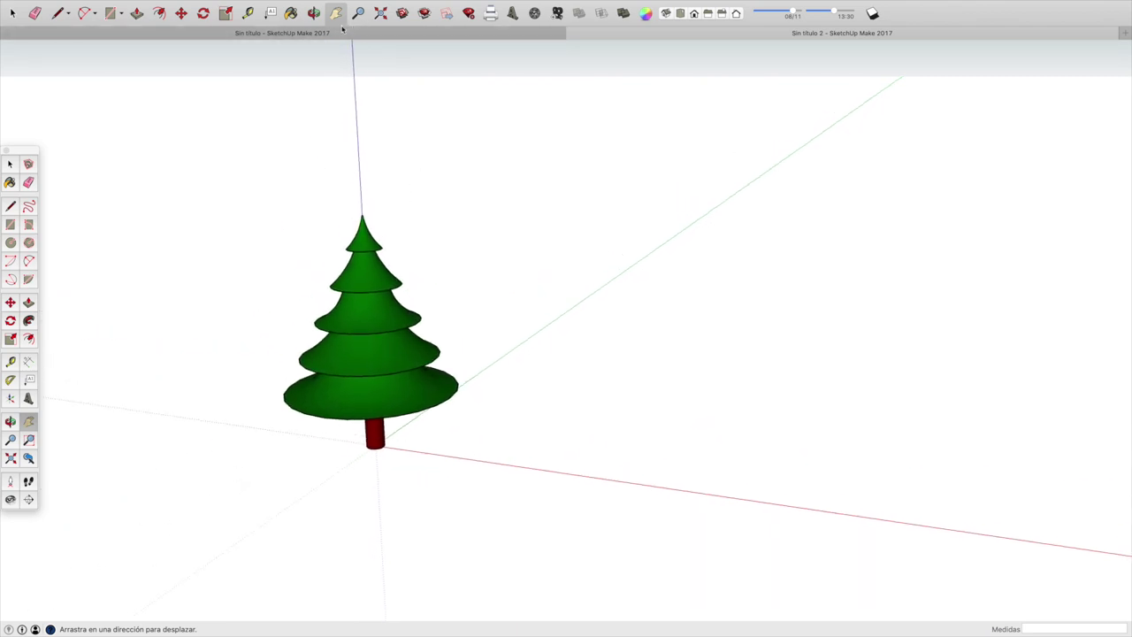
left_click(313, 13)
mouse_move(367, 404)
left_mouse_down()
mouse_move(704, 247)
mouse_move(799, 220)
mouse_move(522, 324)
mouse_move(307, 343)
mouse_move(106, 333)
left_mouse_up()
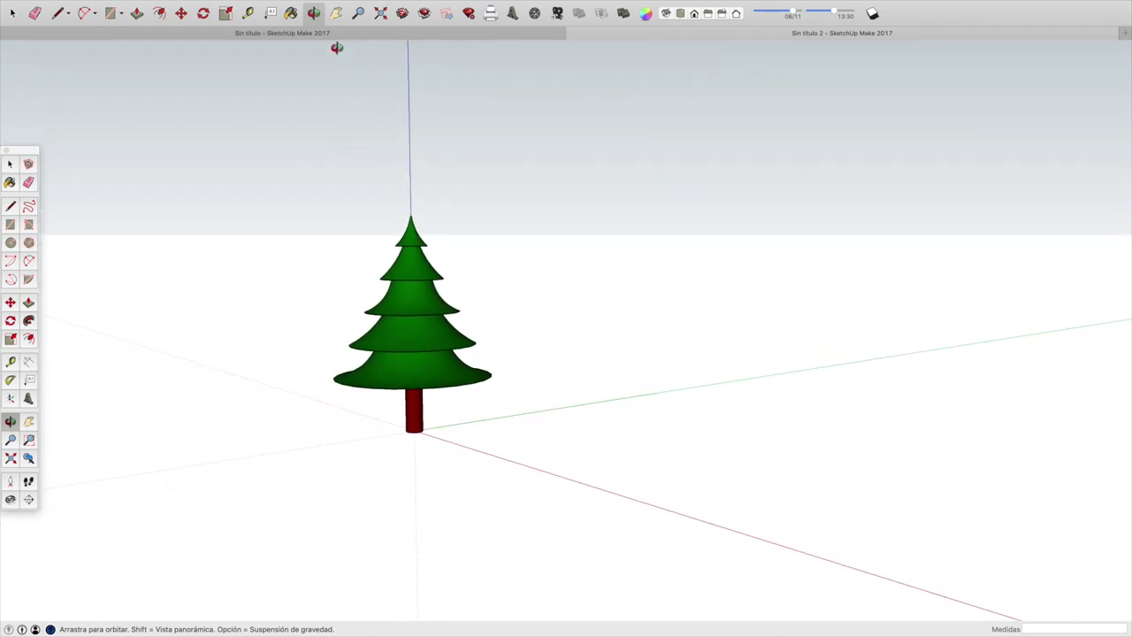
left_click(337, 13)
left_click_drag(426, 280, 320, 298)
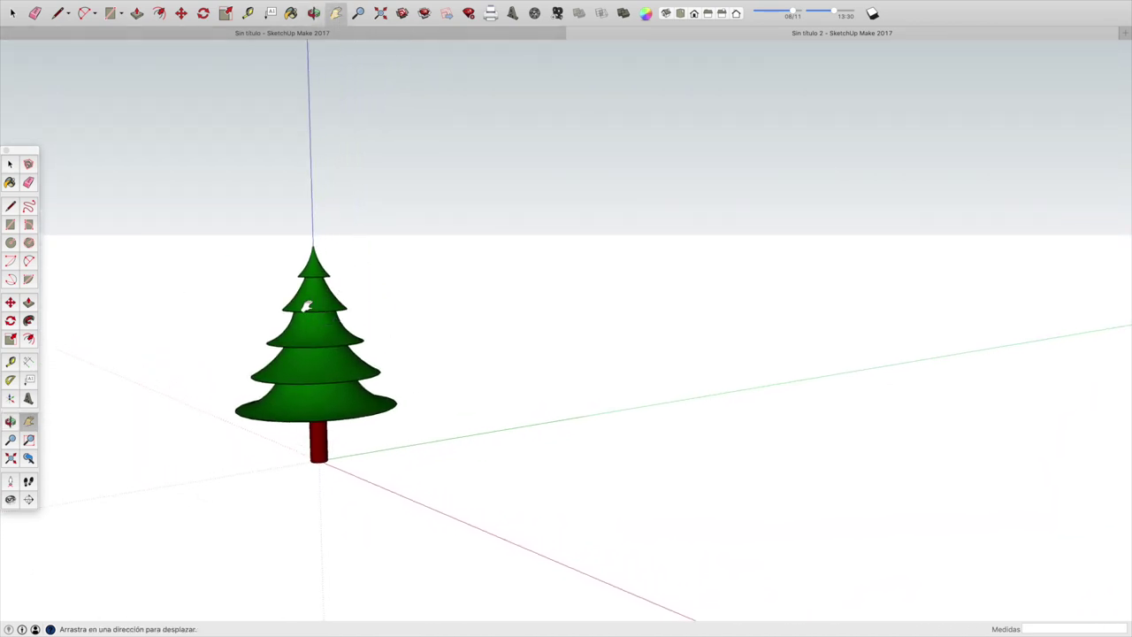
scroll(277, 301, "down", 2)
scroll(277, 302, "down", 2)
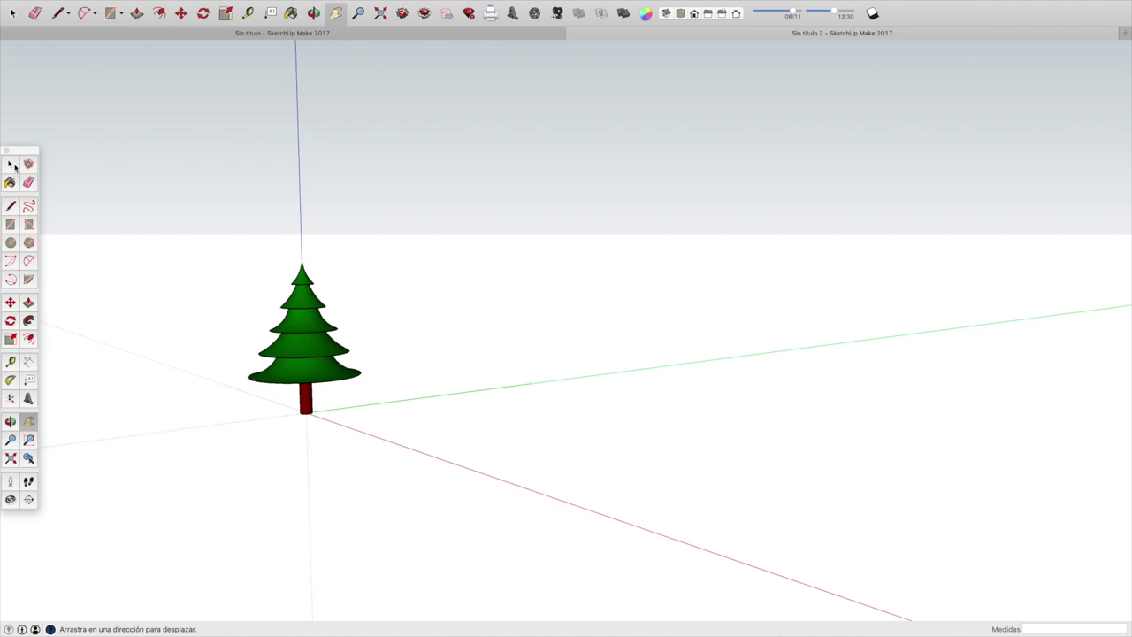
left_click(11, 165)
left_click_drag(213, 218, 374, 400)
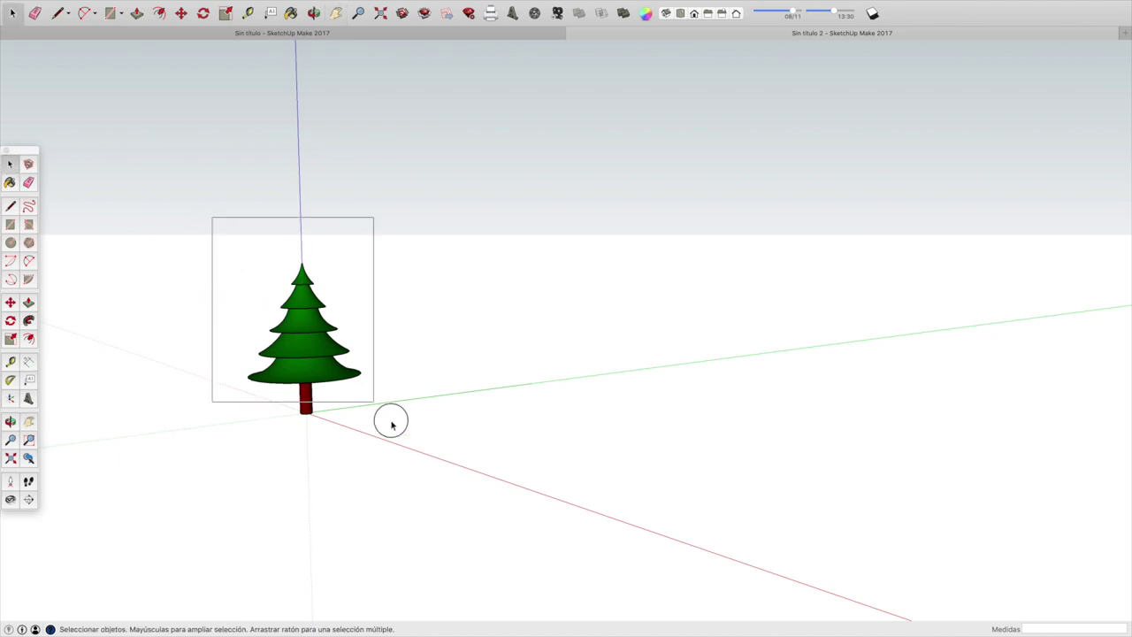
- Group the tree, copy it 250 along green, and array it with *29 into 30 trees
right_click(310, 371)
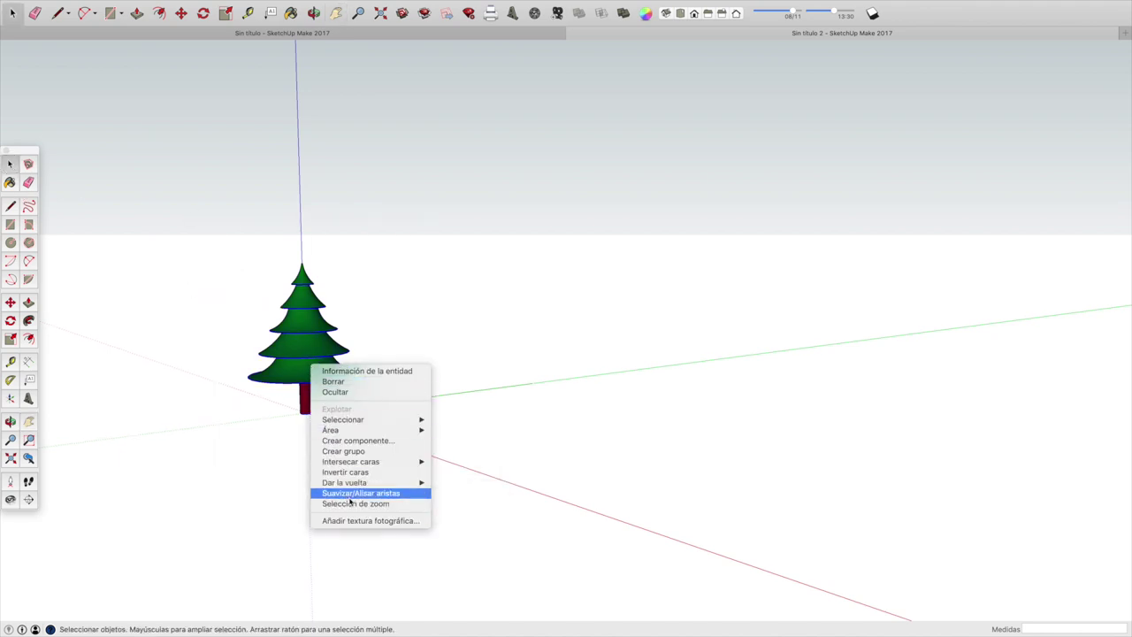
left_click(344, 451)
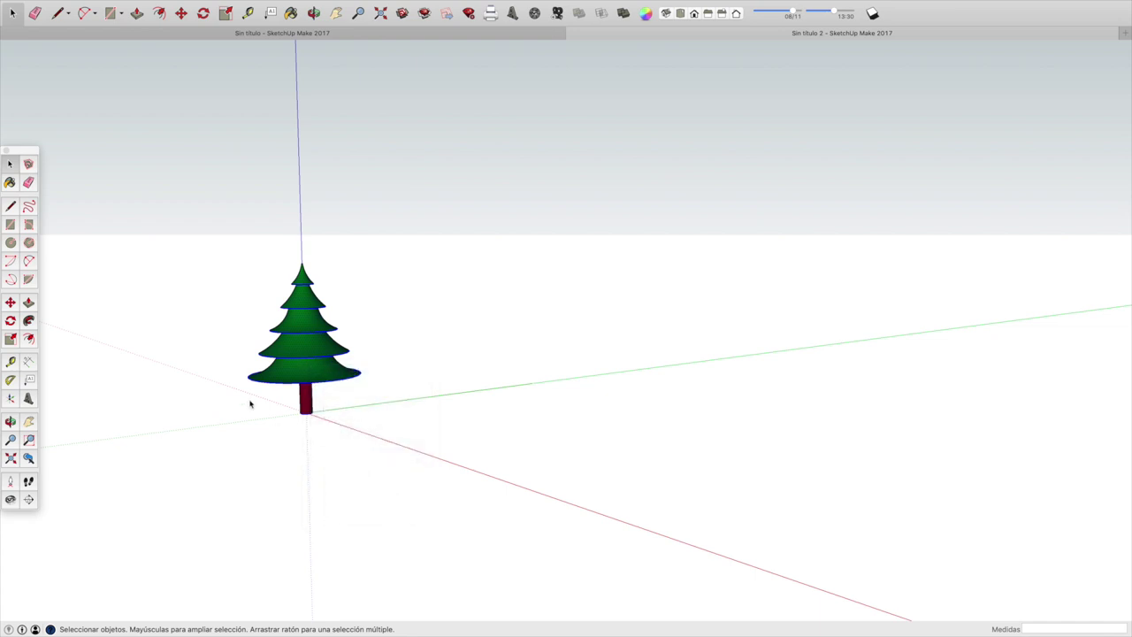
left_click(11, 303)
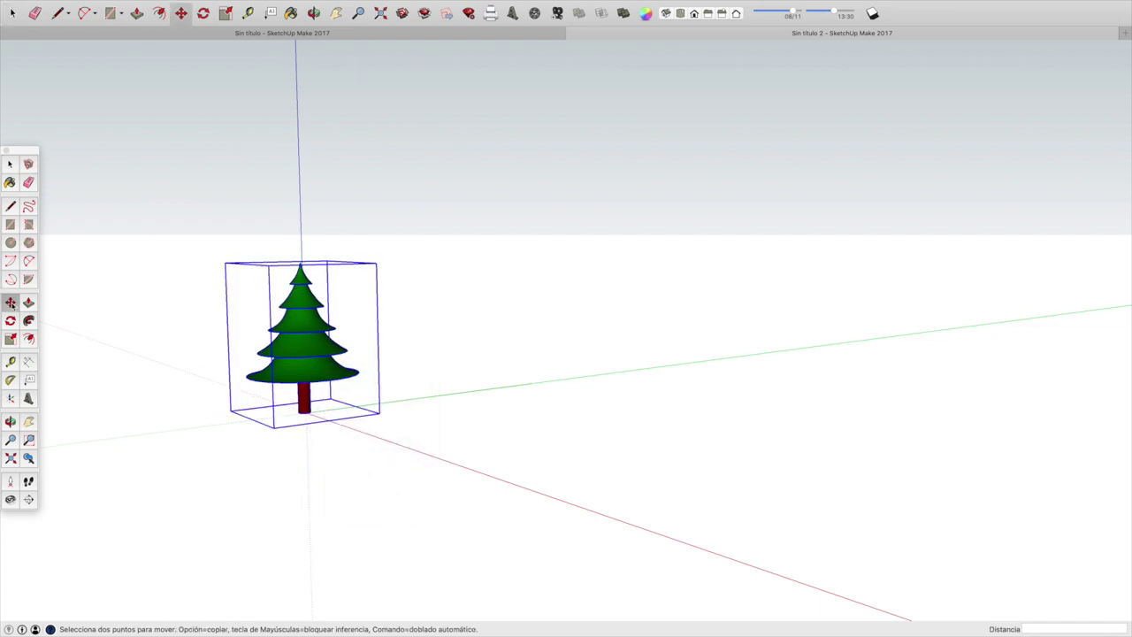
left_click(229, 411)
key("alt")
type("250")
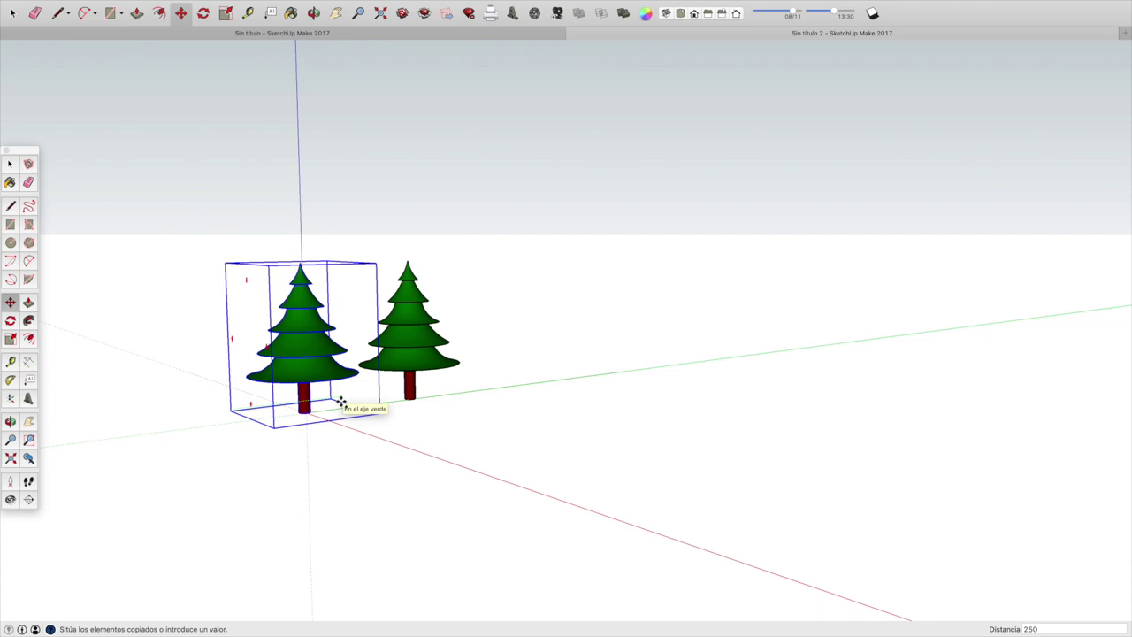
type("*29")
key("Return")
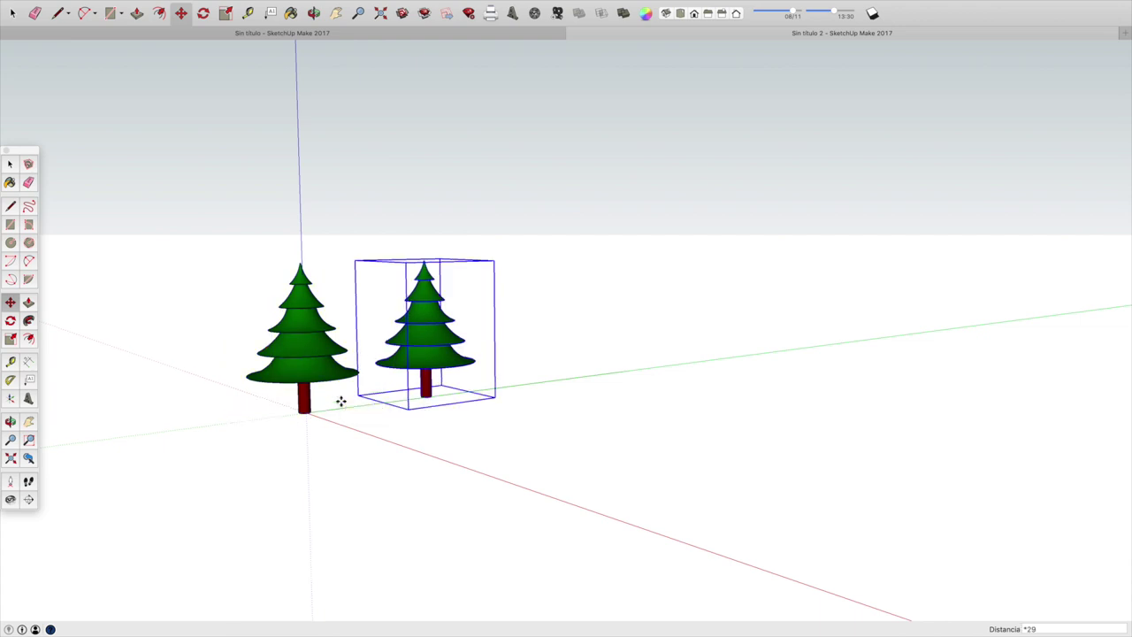
key("Return")
scroll(341, 401, "down", 3)
scroll(342, 399, "down", 1)
left_click(10, 165)
- Select the whole row of 30 trees and copy it 250 along the red axis
left_click_drag(240, 202, 1108, 507)
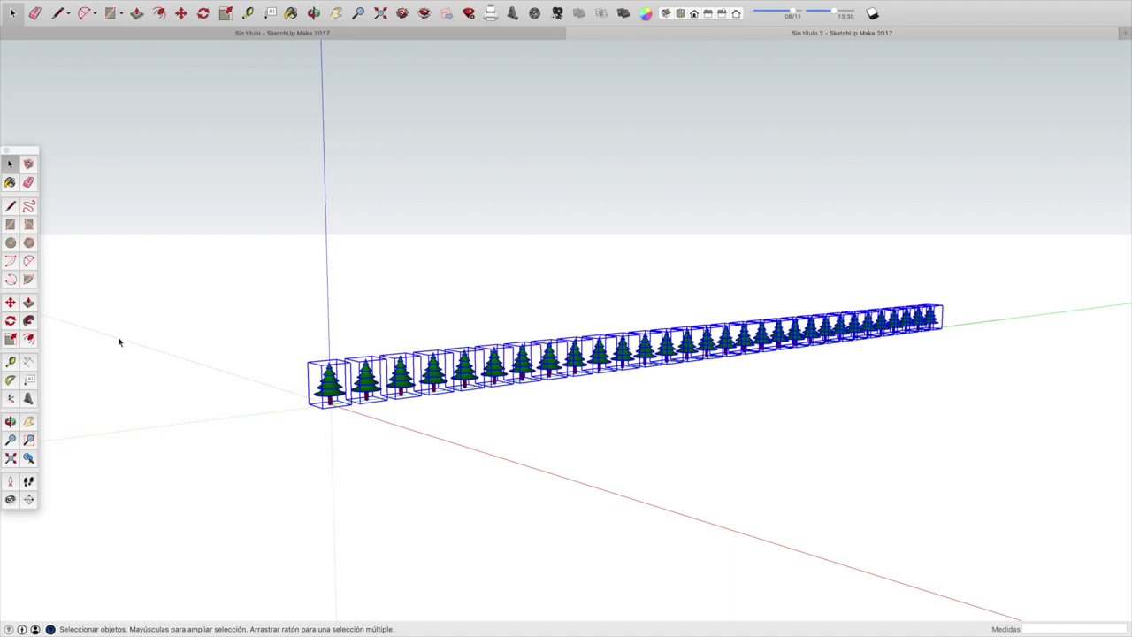
left_click(10, 301)
scroll(1123, 234, "up", 1)
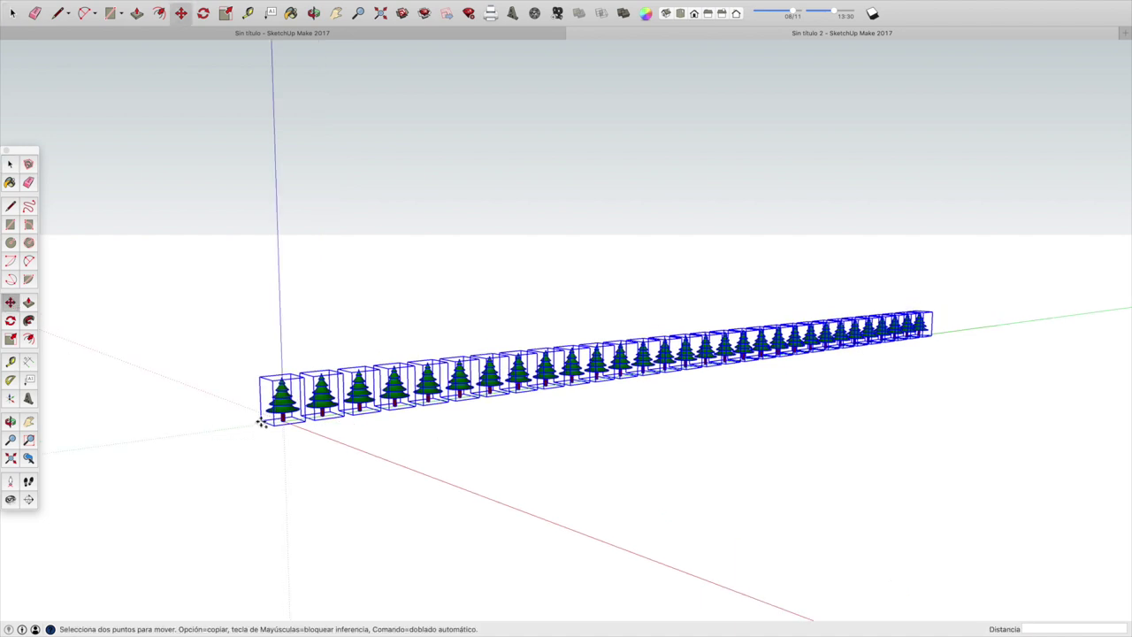
scroll(263, 421, "up", 2)
scroll(256, 429, "up", 3)
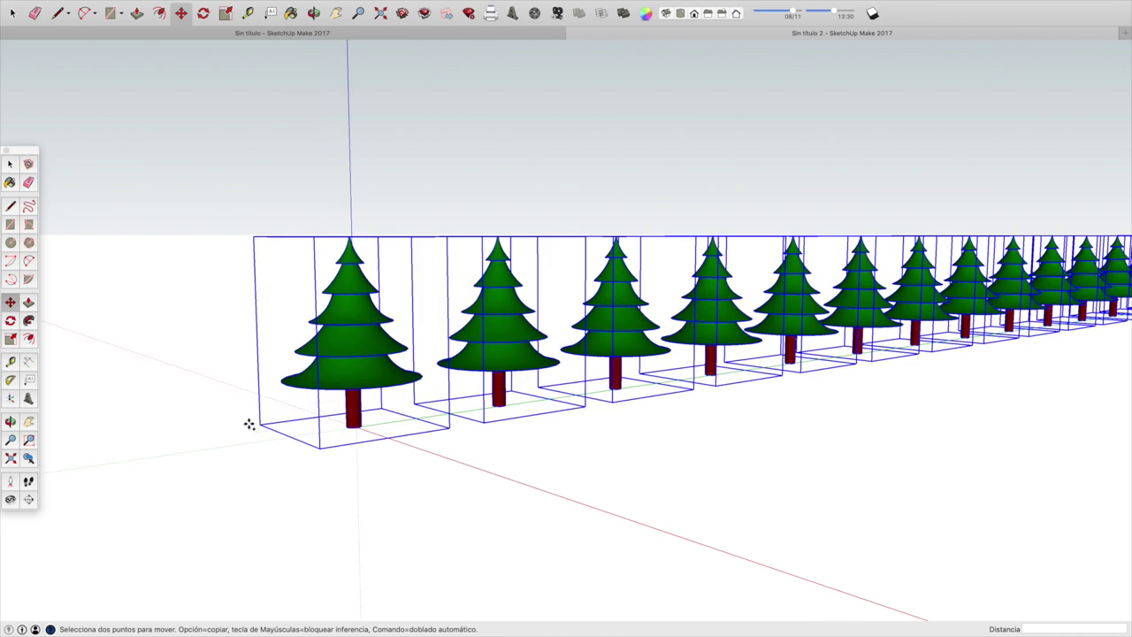
left_click(261, 422)
key("alt")
type("250")
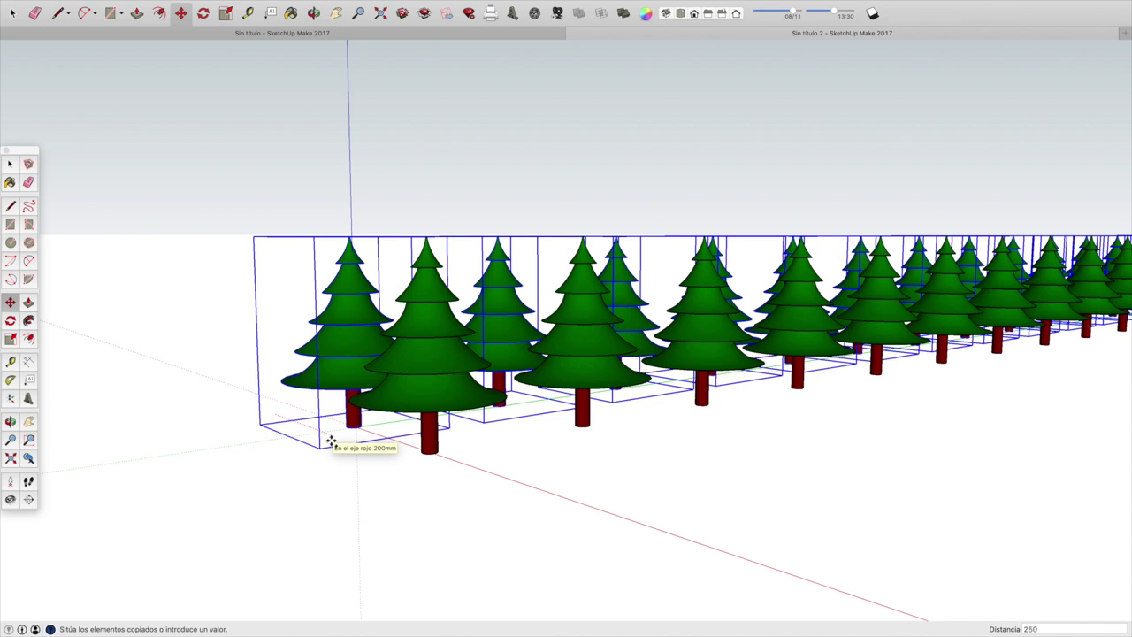
key("Return")
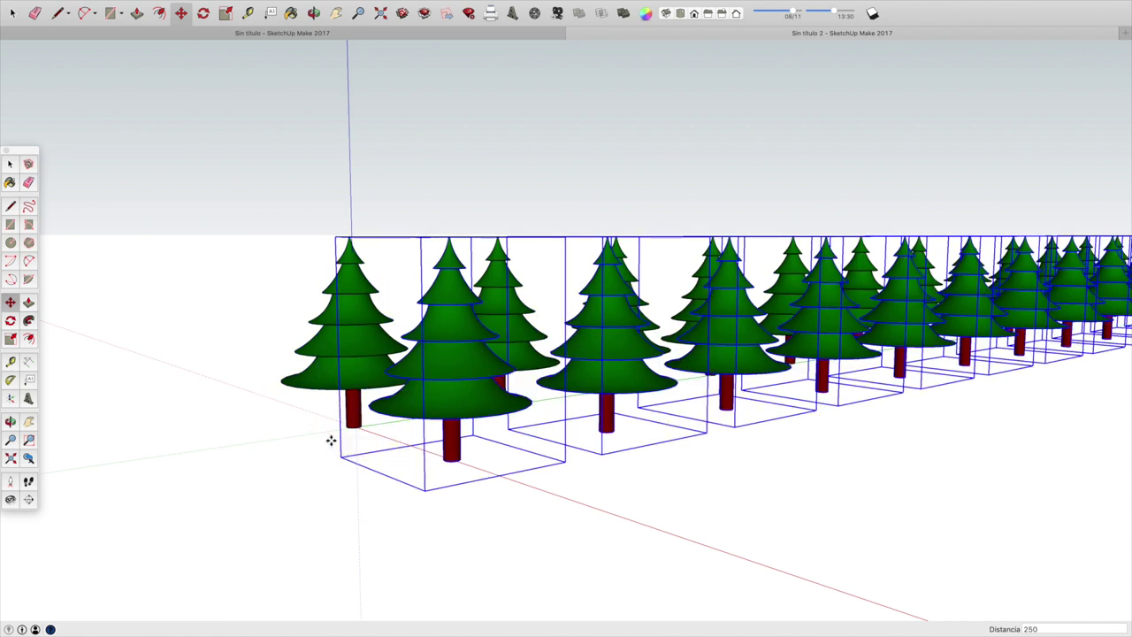
type("*")
- Zoom out and show the 20-by-30 tree grid in the Iso view
scroll(331, 439, "up", 1)
scroll(331, 439, "up", 2)
scroll(331, 440, "up", 2)
scroll(331, 440, "up", 2)
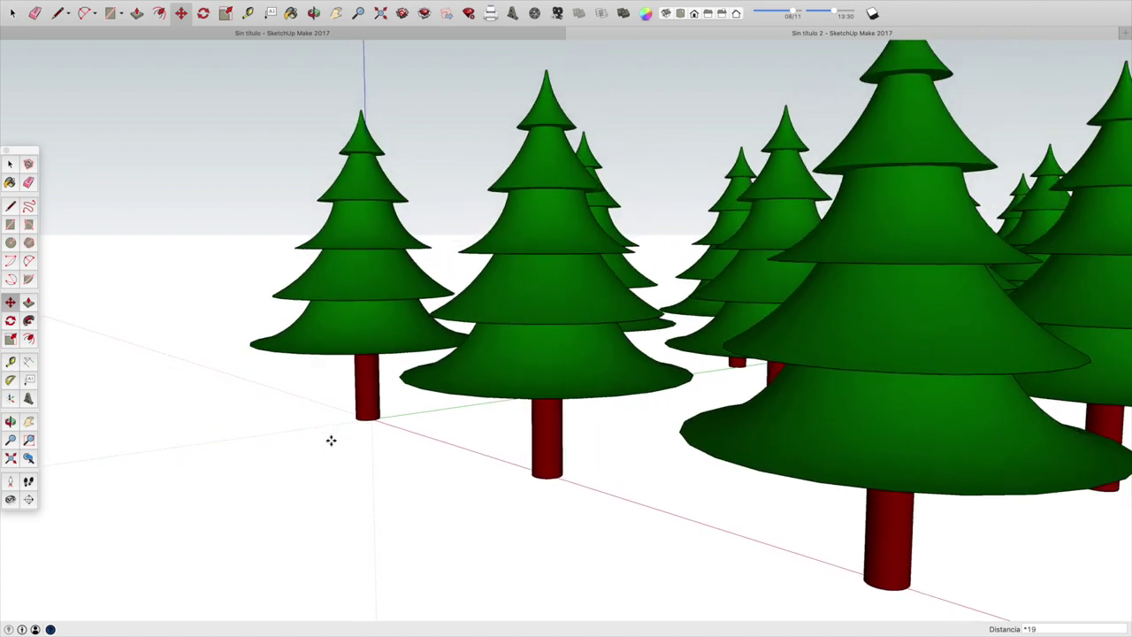
scroll(330, 440, "down", 2)
scroll(331, 439, "down", 2)
scroll(330, 439, "down", 2)
scroll(331, 440, "down", 2)
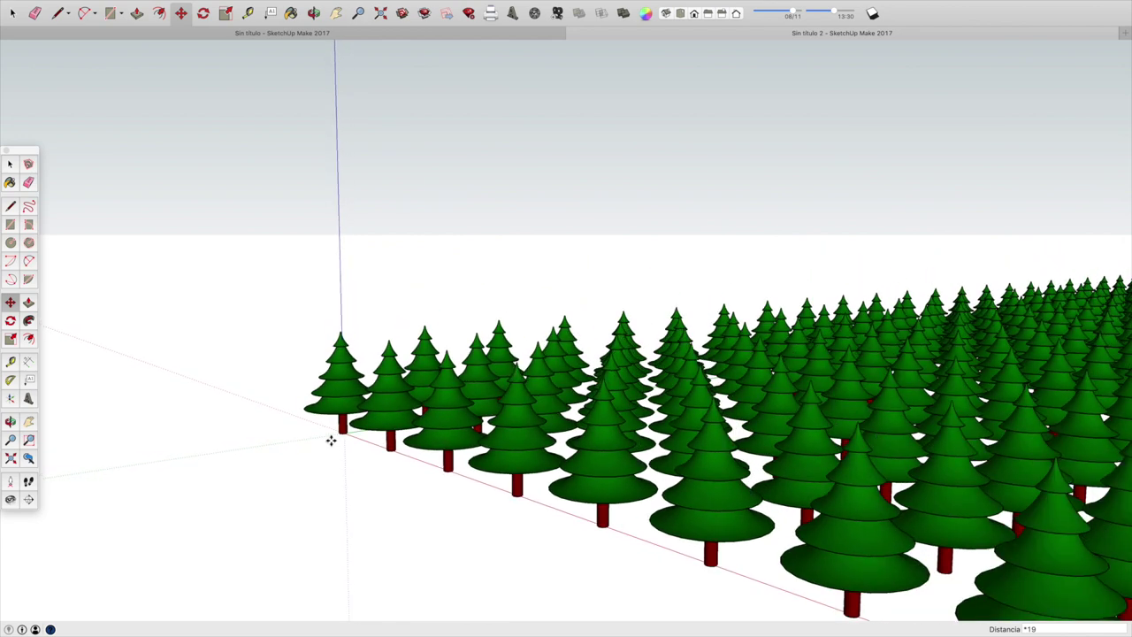
scroll(331, 440, "down", 2)
scroll(331, 440, "down", 2)
scroll(331, 440, "down", 1)
scroll(331, 439, "down", 1)
scroll(330, 440, "down", 2)
scroll(331, 439, "down", 2)
left_click(667, 11)
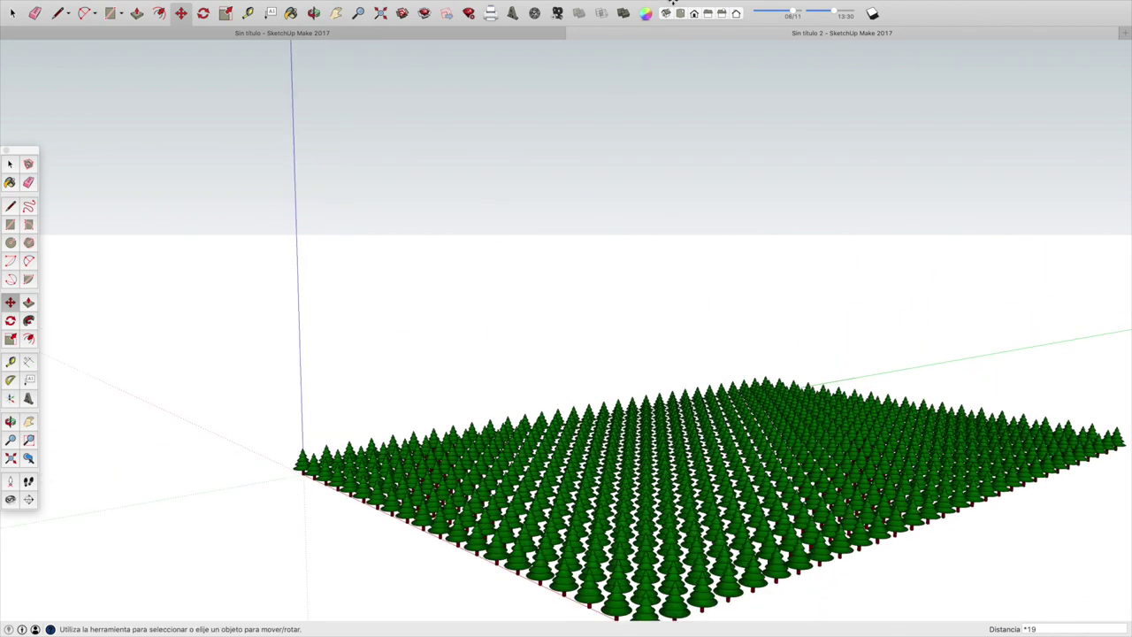
left_click(667, 16)
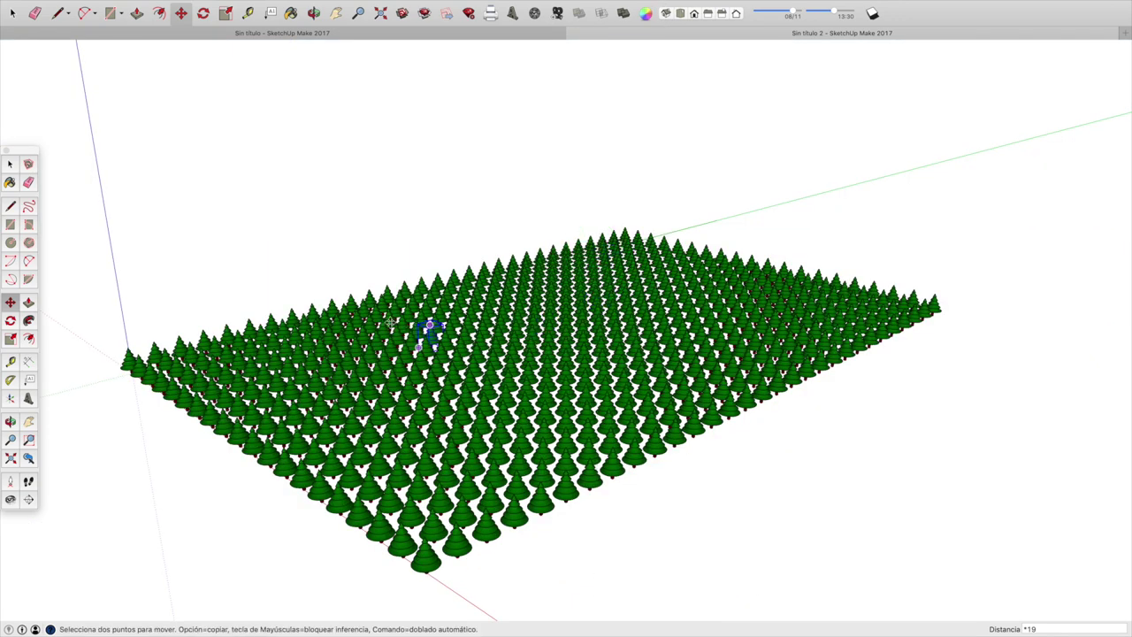
- Orbit around the forest to a low side view
left_click(314, 13)
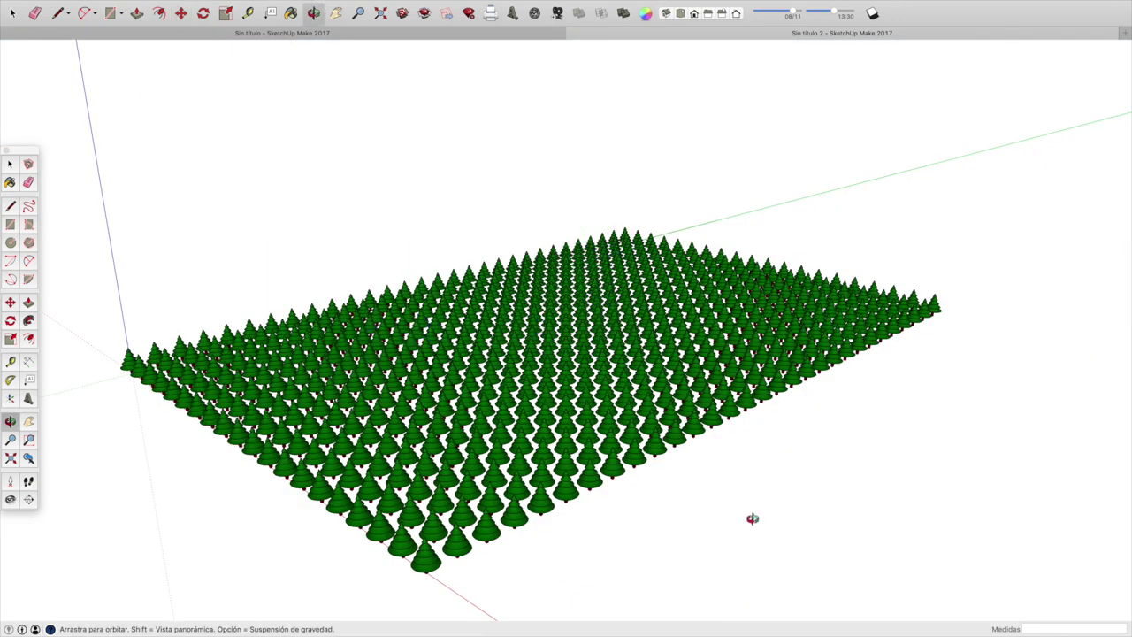
left_click_drag(755, 522, 394, 421)
left_click_drag(812, 412, 646, 415)
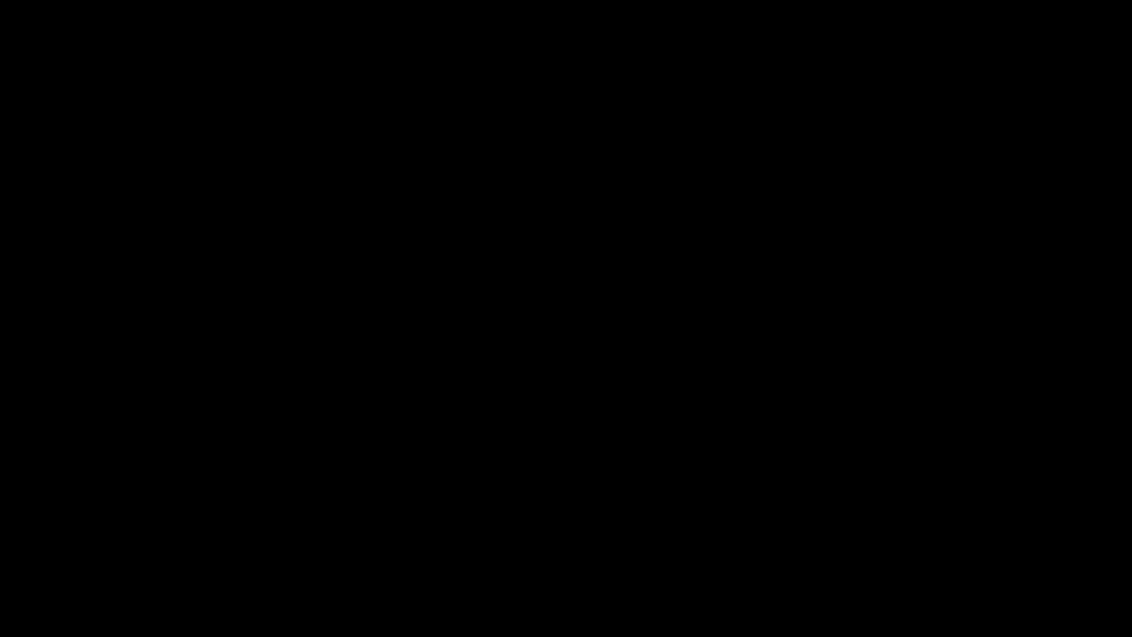